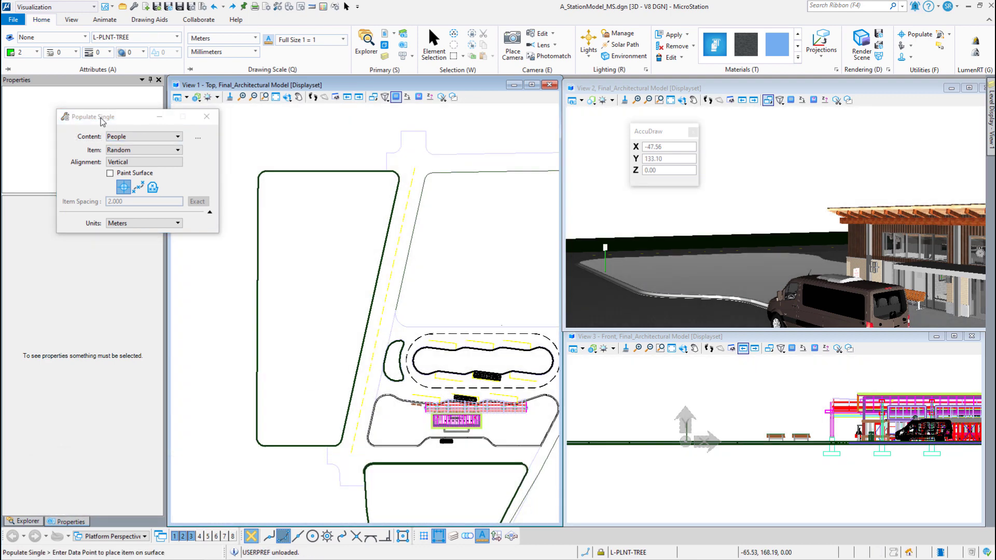
Step: Change the Populate Single content from People to Trees Native
drag(103, 121, 490, 134)
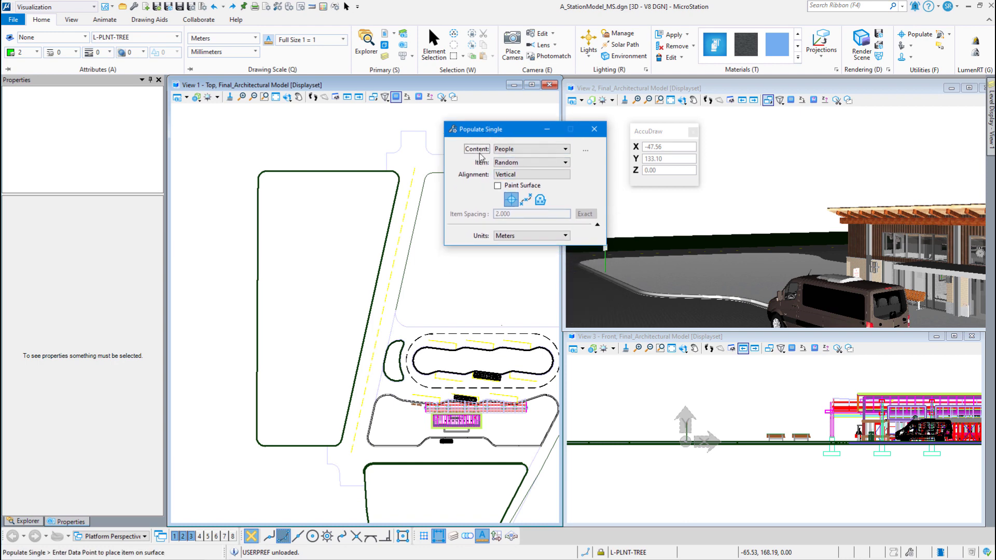
click(559, 151)
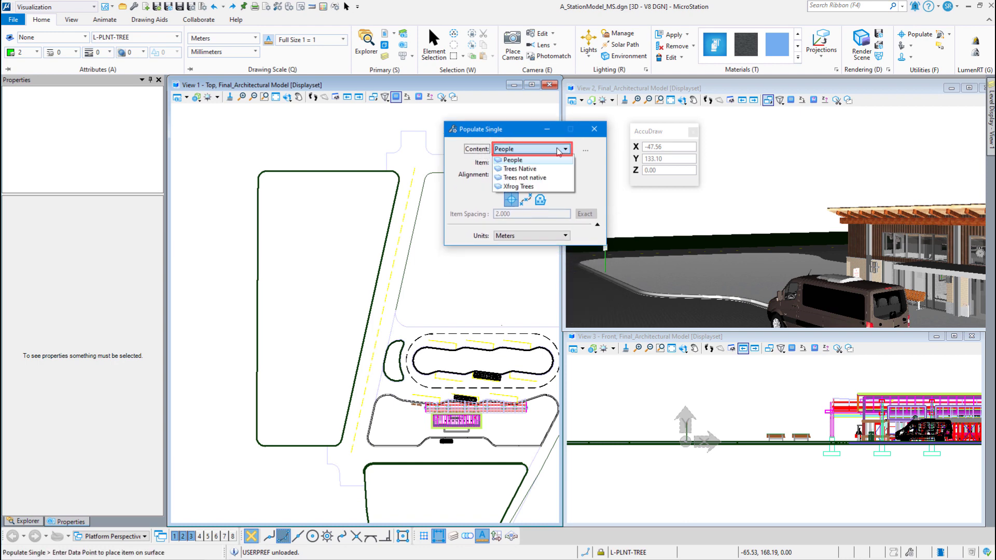
click(516, 168)
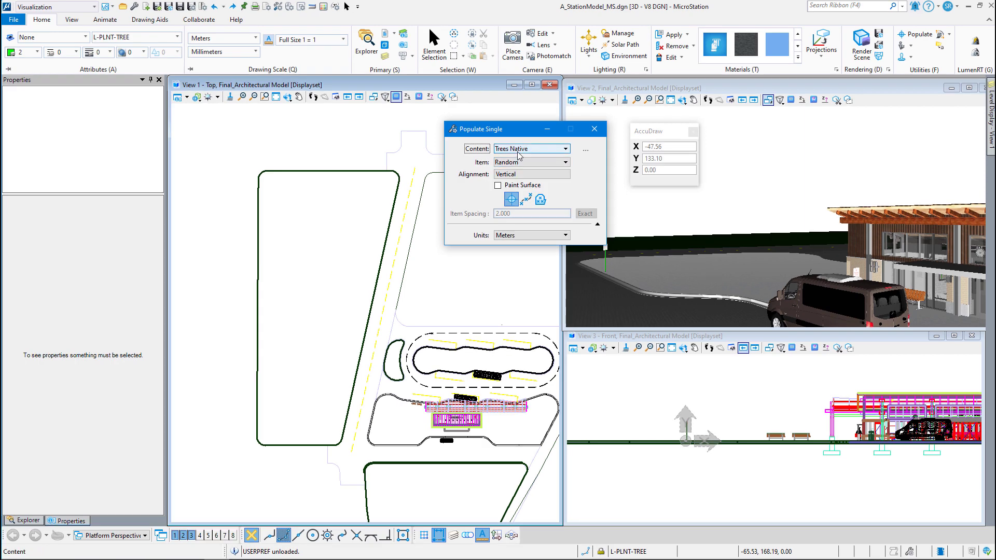
Step: Open the Populate Contents manager and delete the Trees not native content set
click(586, 152)
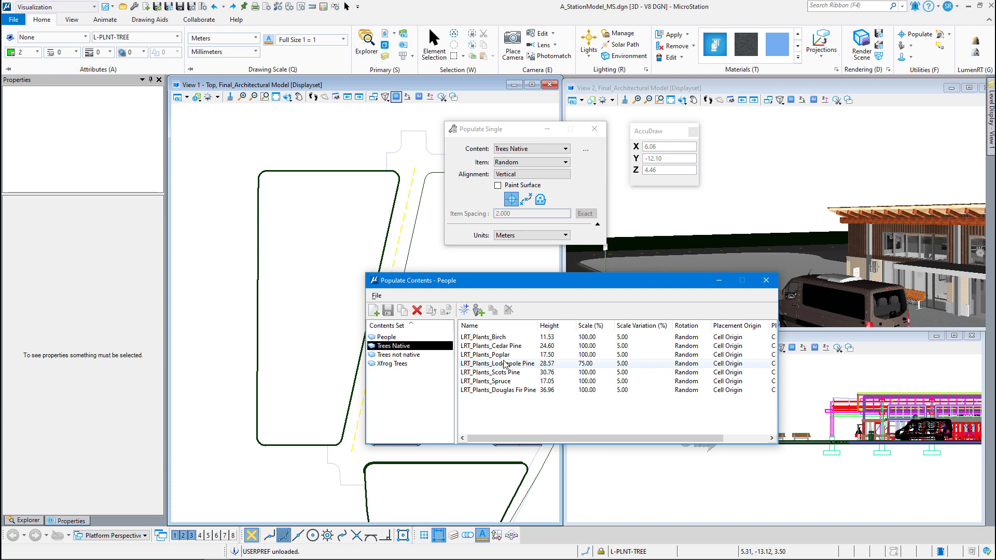
click(398, 355)
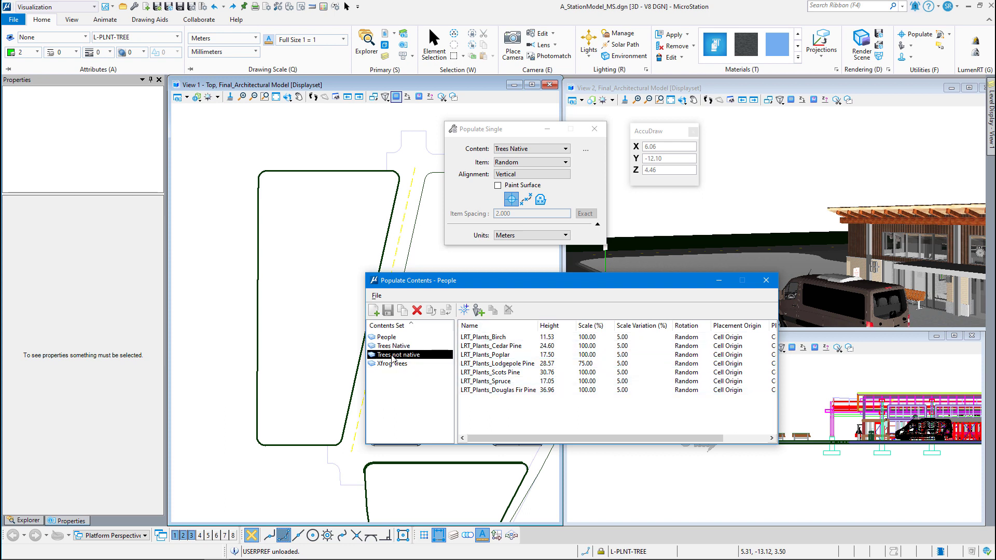
click(418, 311)
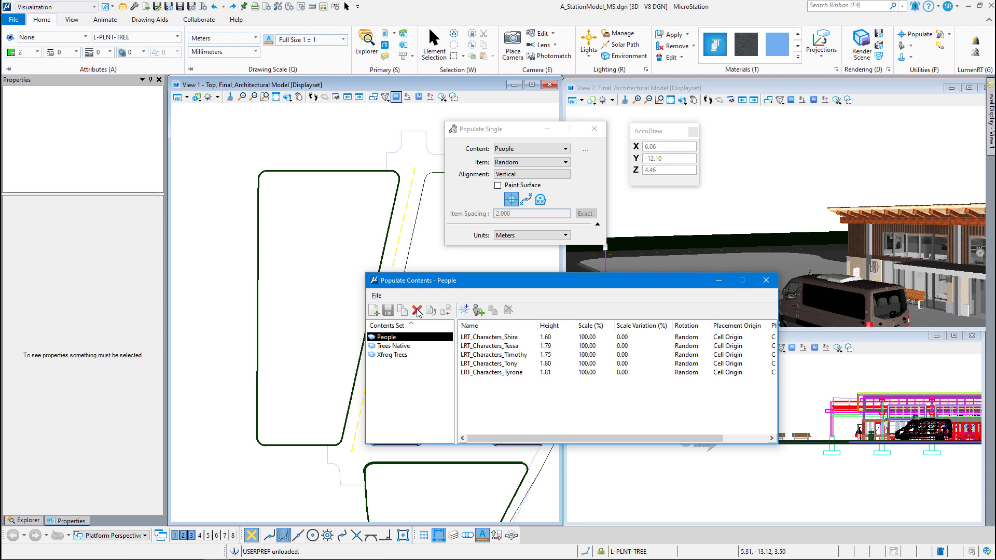
Step: Create a new content set and rename Untitled-1 to 'Trees not native'
click(374, 311)
click(388, 356)
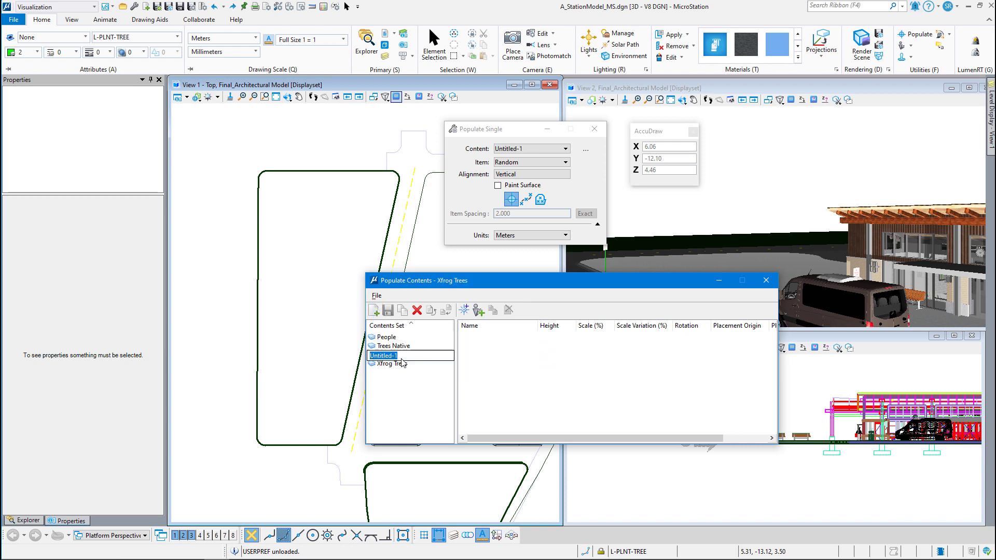
click(389, 357)
text(Trees not native)
key(Return)
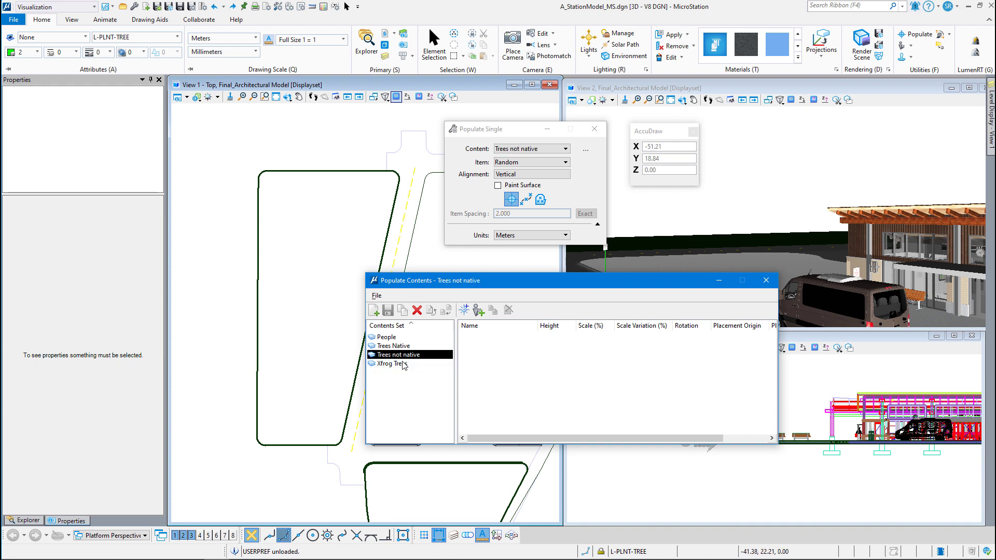
Step: Add a file to Trees not native and browse to the CellsForLumenRT cell libraries
click(466, 311)
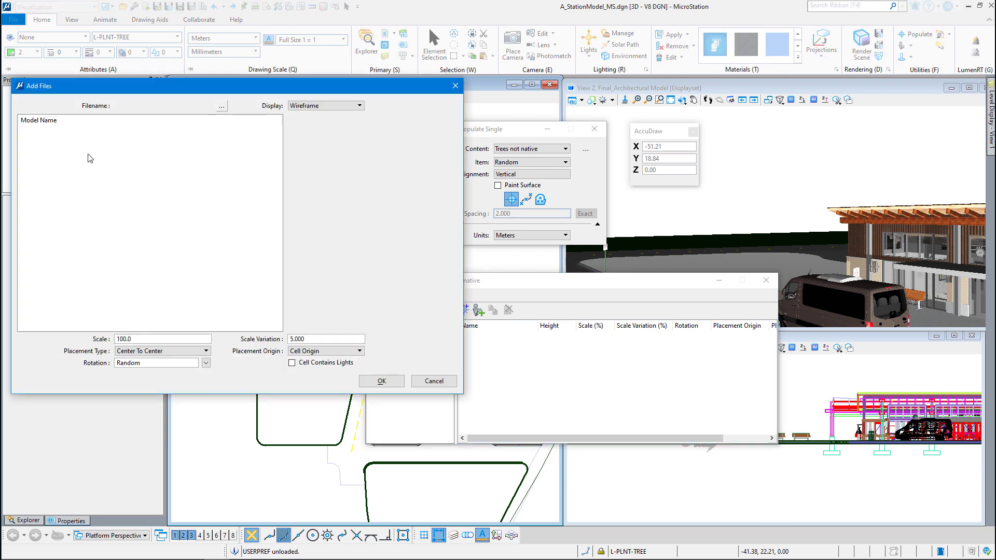
drag(93, 74, 136, 94)
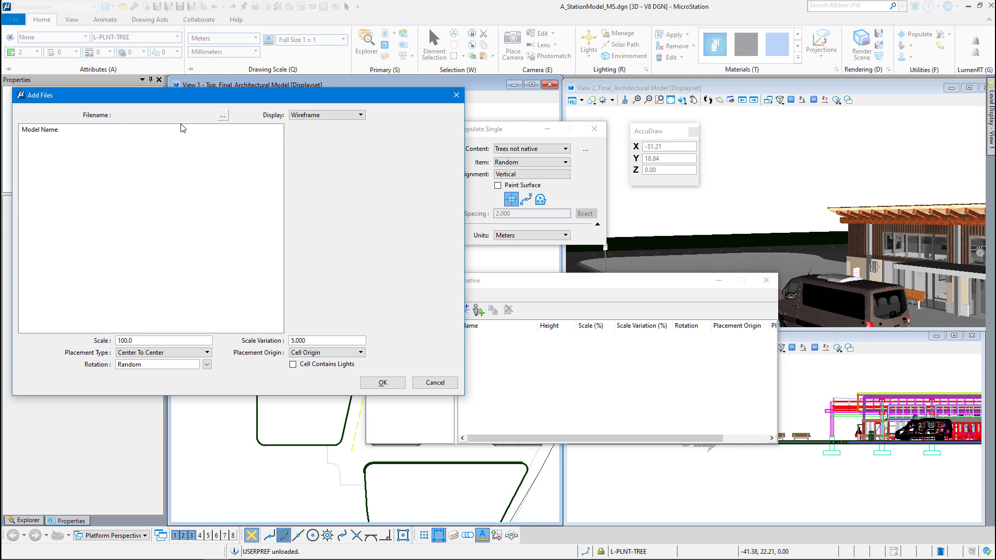
click(223, 116)
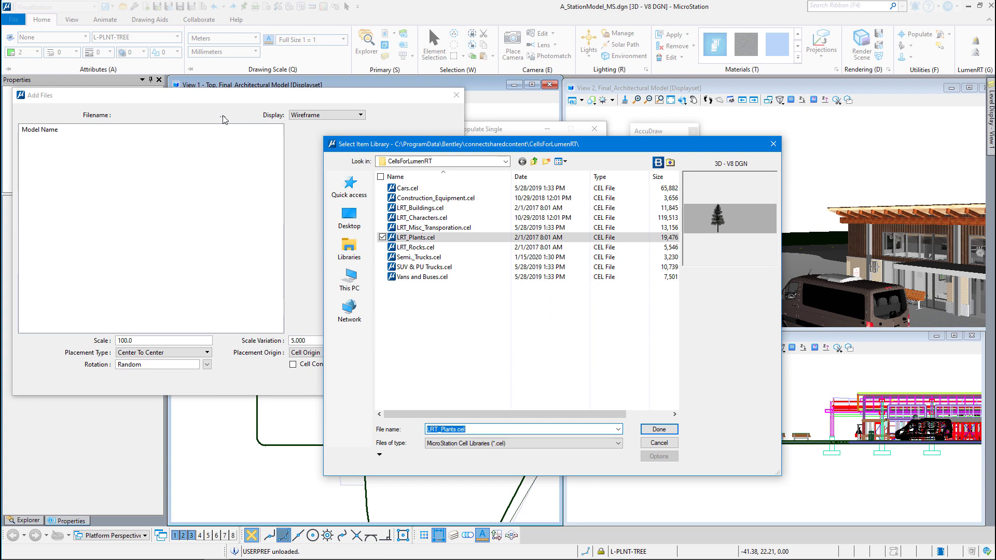
click(506, 162)
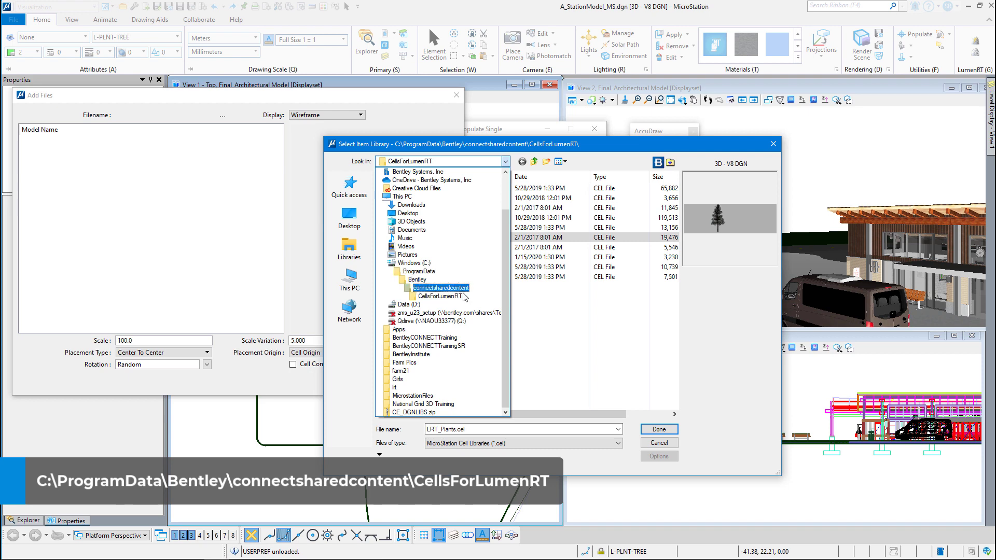
click(445, 297)
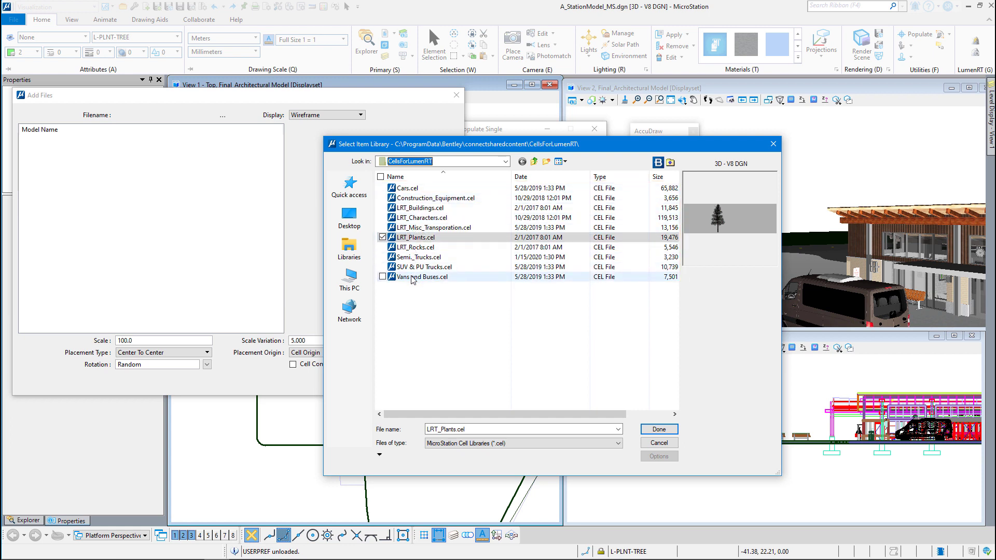
click(441, 237)
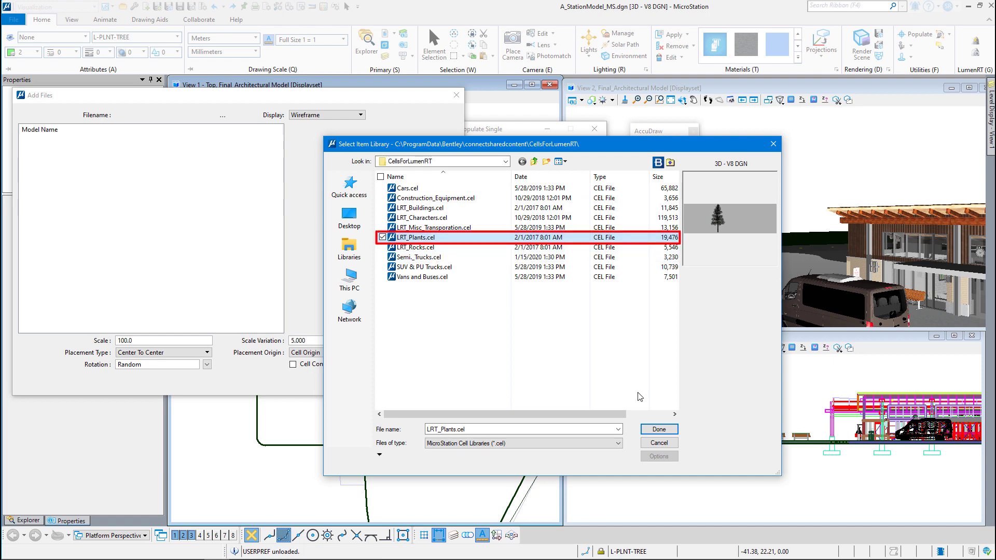
Step: Use LRT_Plants.cel as the cell library for the content set
click(659, 429)
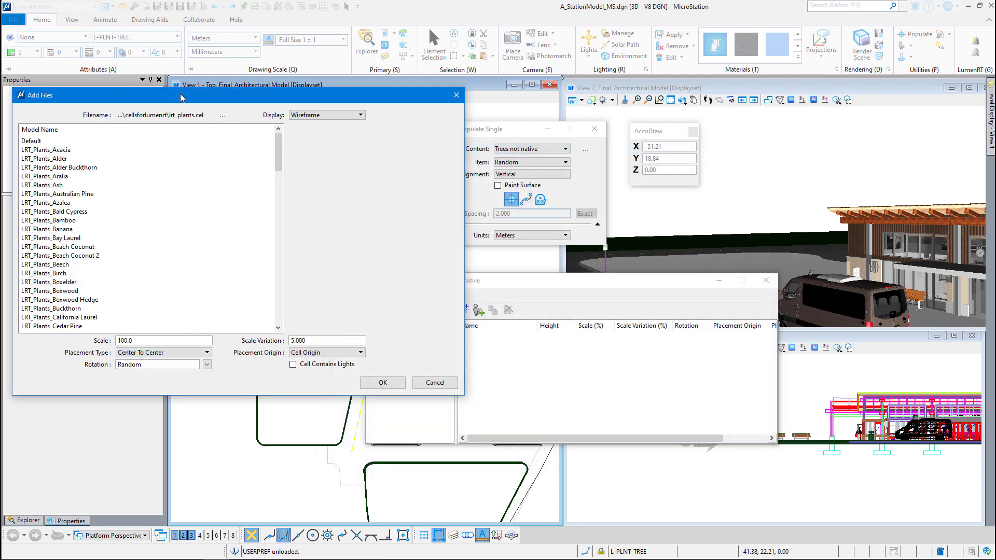
drag(182, 98, 261, 97)
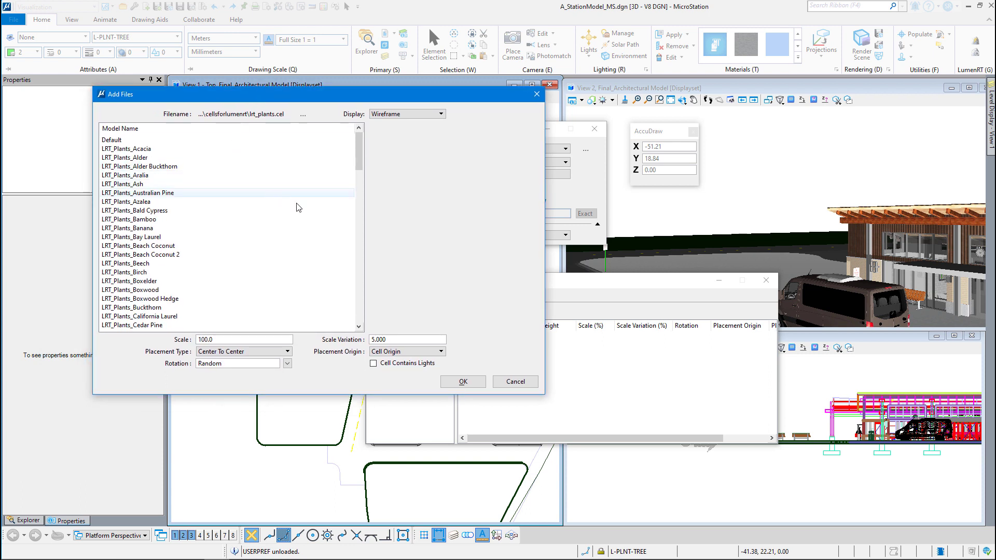
drag(357, 156, 357, 168)
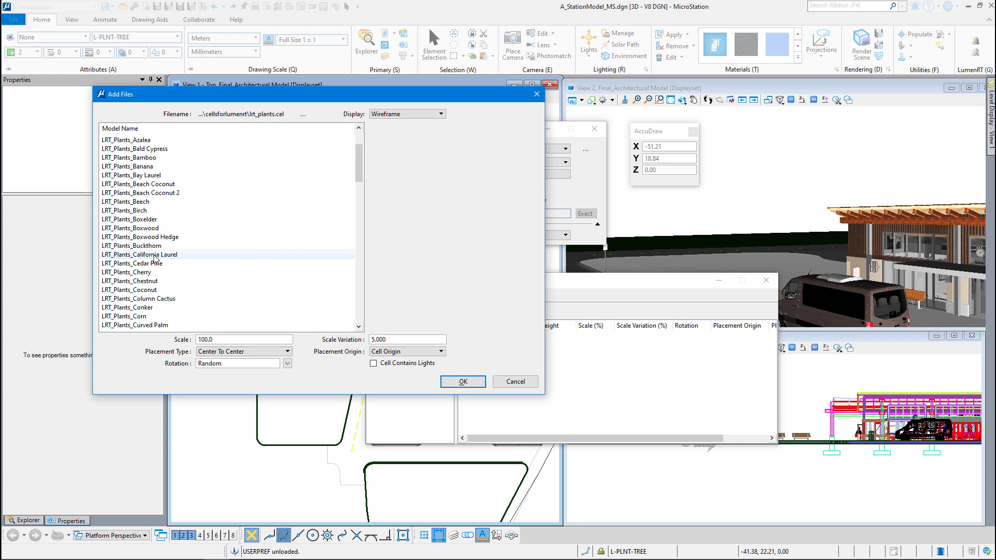
scroll(212, 275, down, 7)
scroll(212, 275, down, 3)
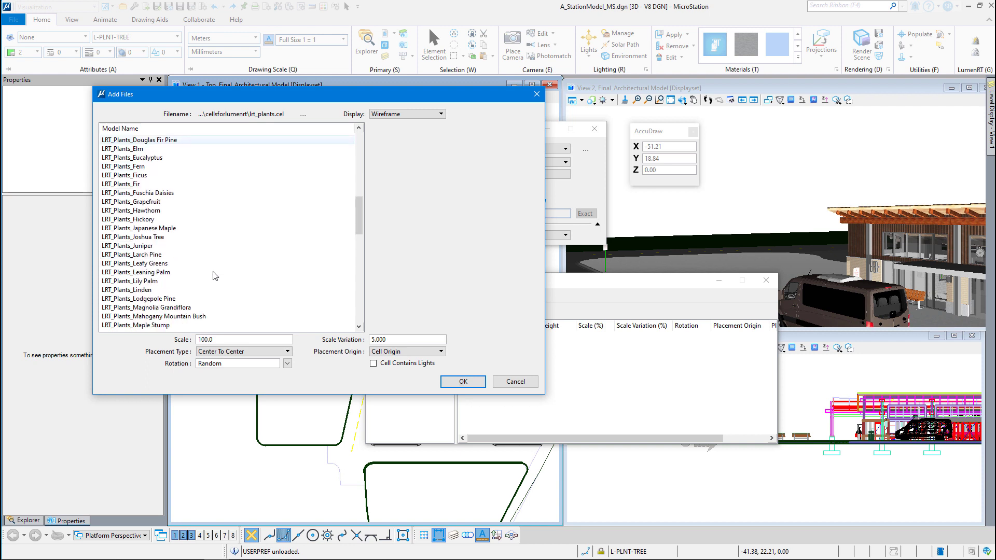
scroll(206, 313, down, 1)
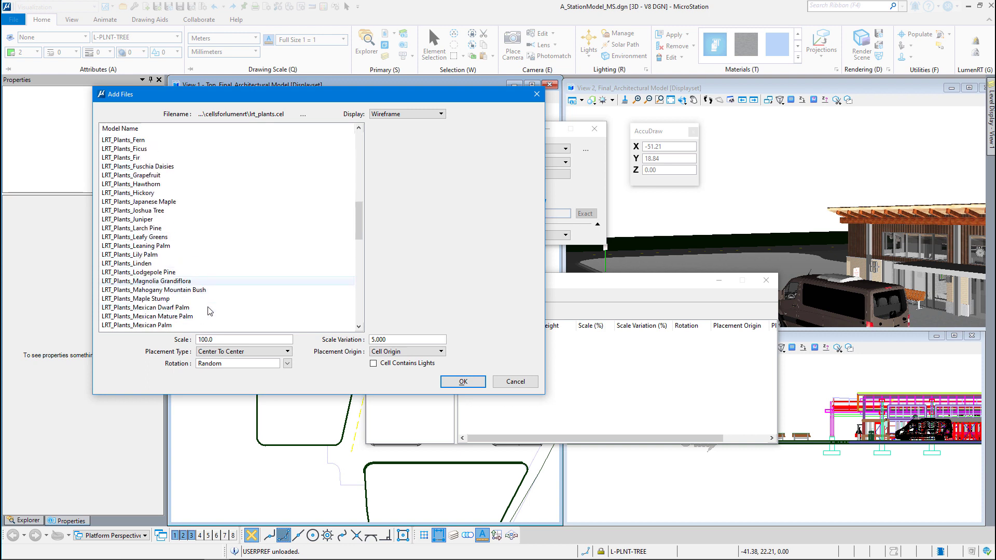
scroll(210, 311, down, 1)
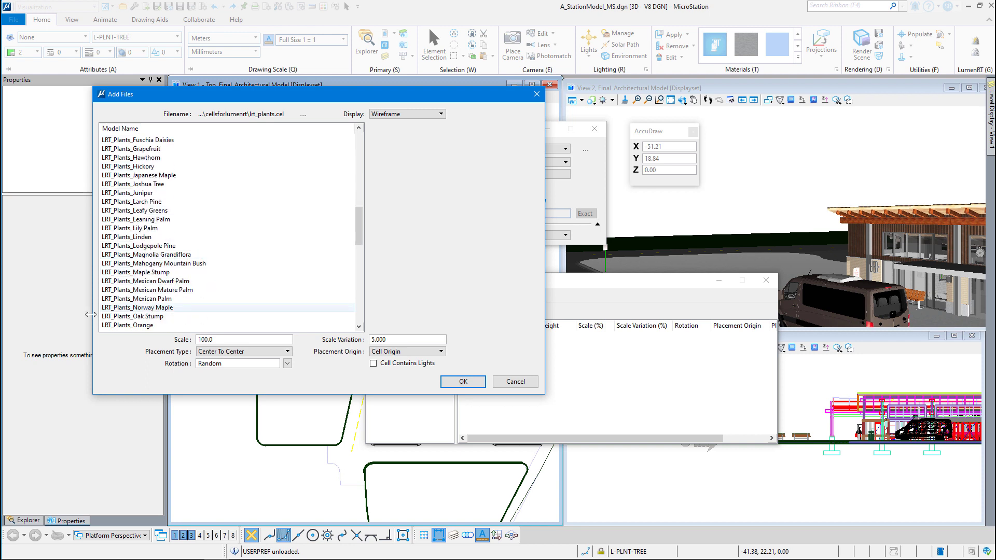
Step: Select the Norway Maple, Red Oak, White Oak and Willow plant models
click(150, 308)
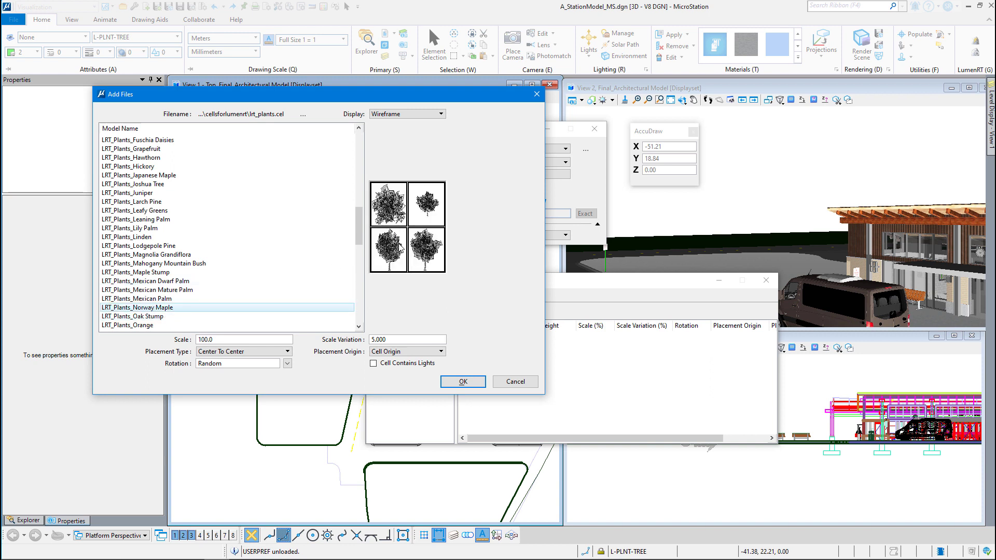
scroll(232, 274, down, 3)
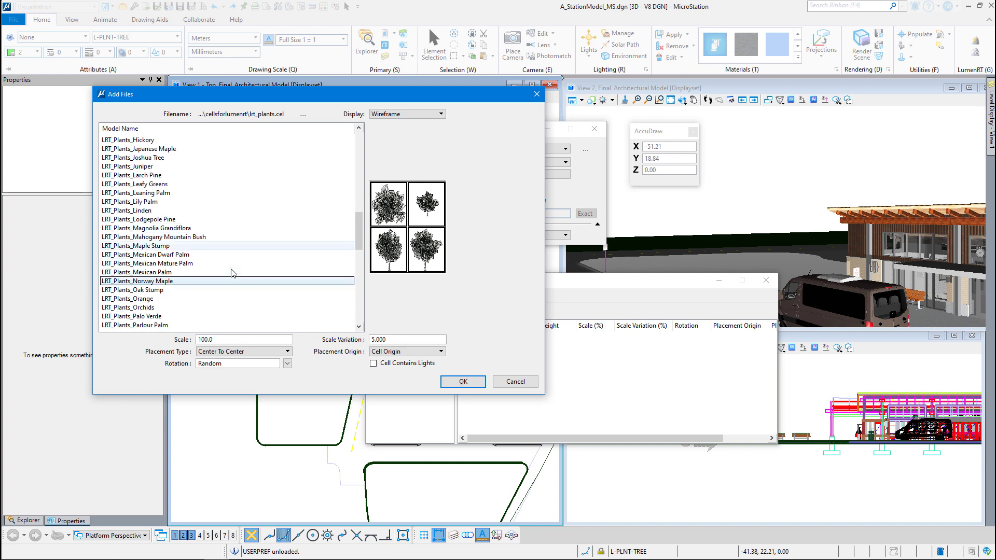
scroll(232, 273, down, 1)
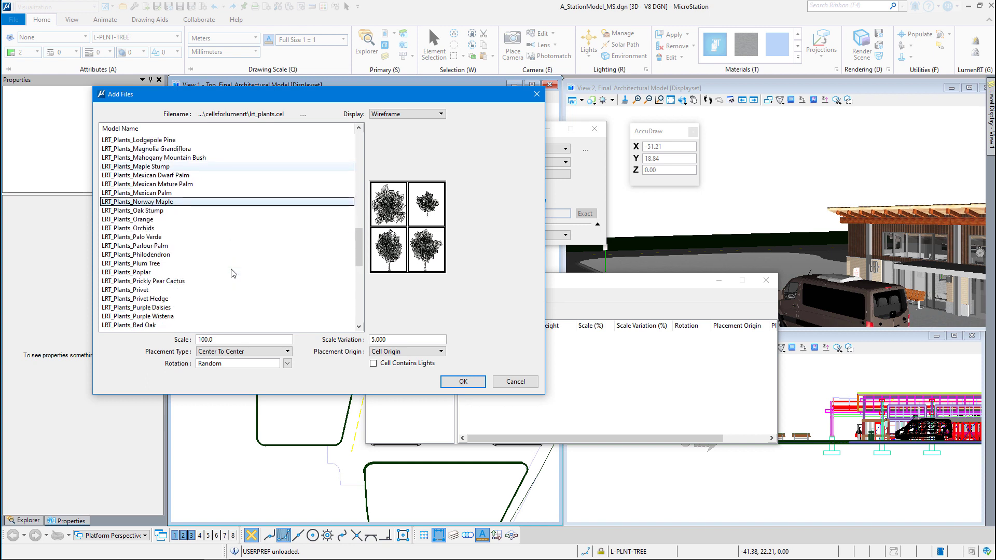
scroll(231, 274, down, 2)
click(142, 273)
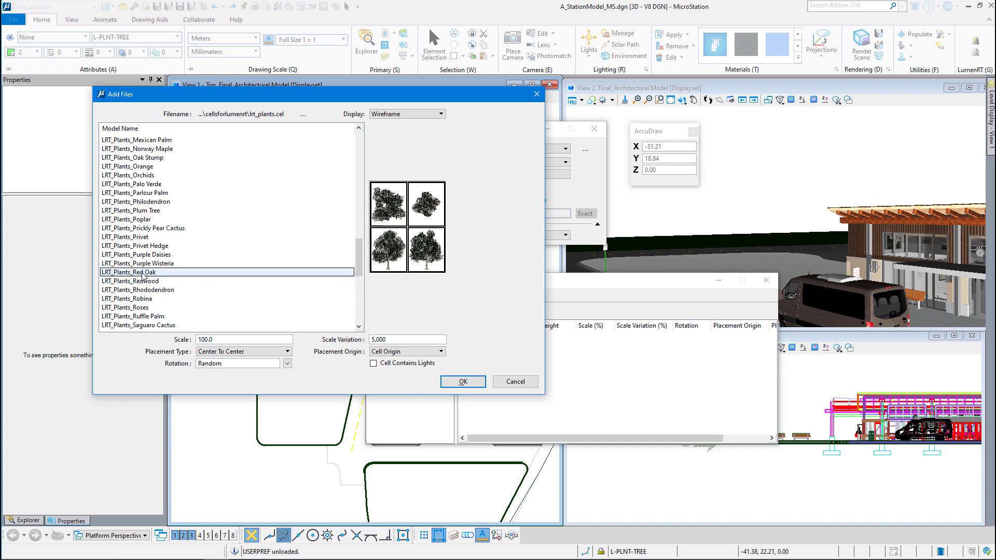
key(ctrl)
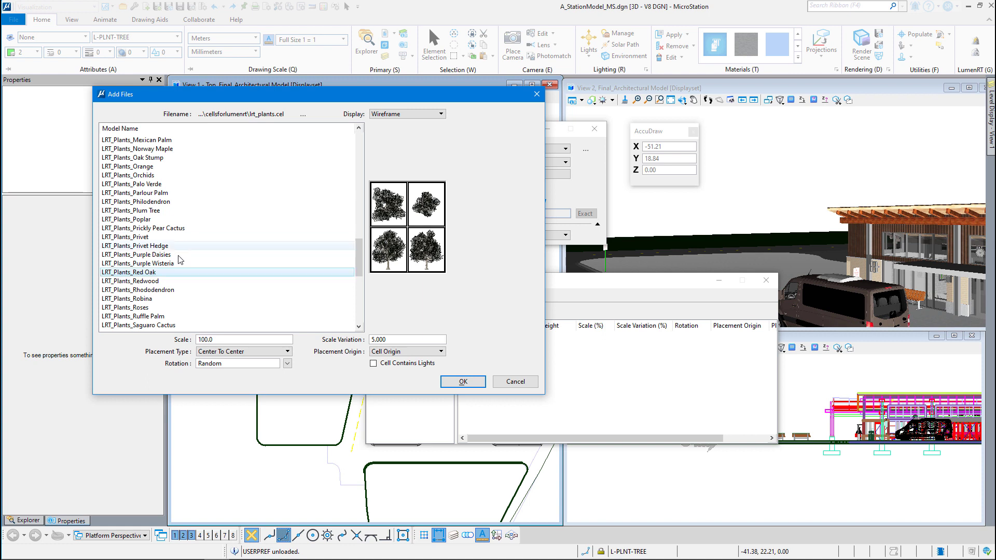
ctrl+click(159, 151)
scroll(205, 285, down, 4)
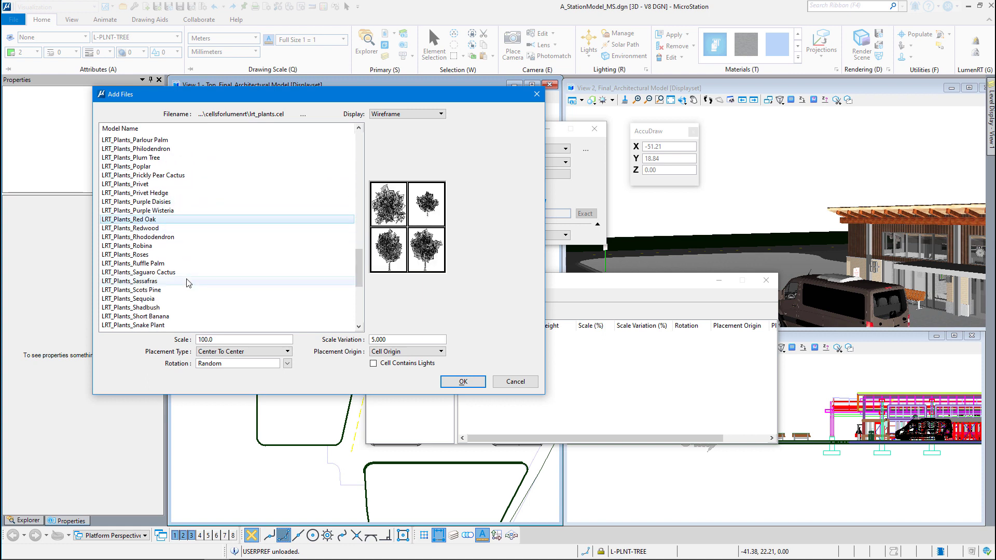
scroll(206, 297, down, 4)
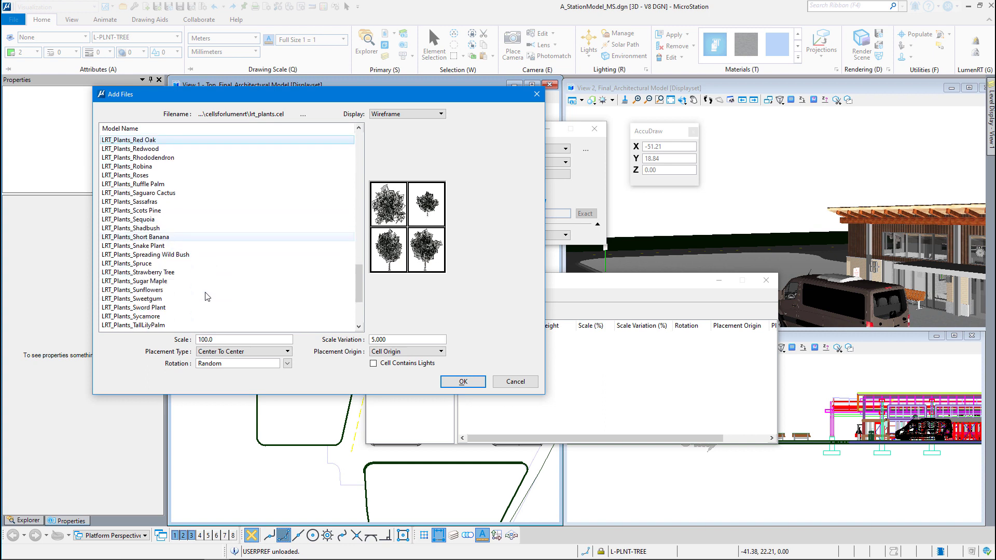
scroll(206, 301, down, 1)
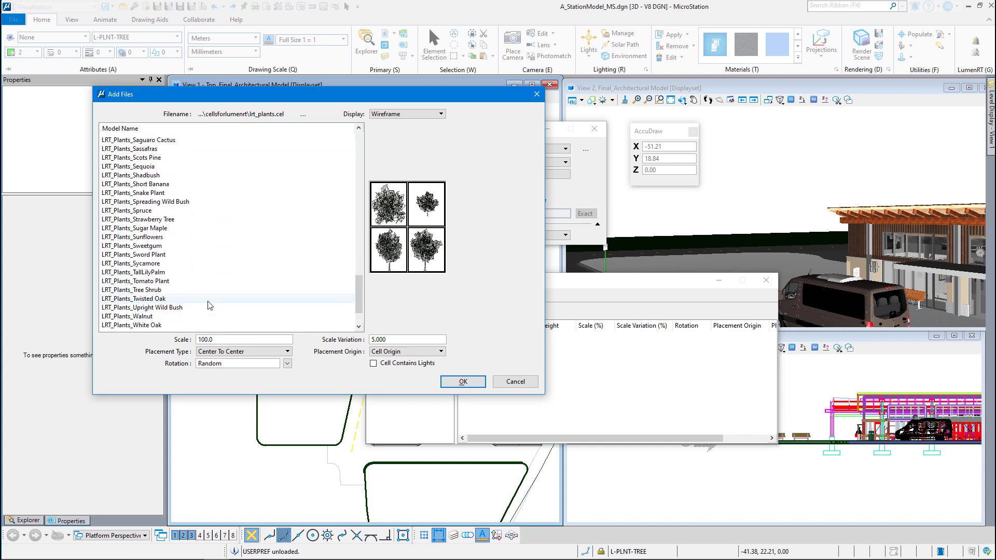
click(218, 281)
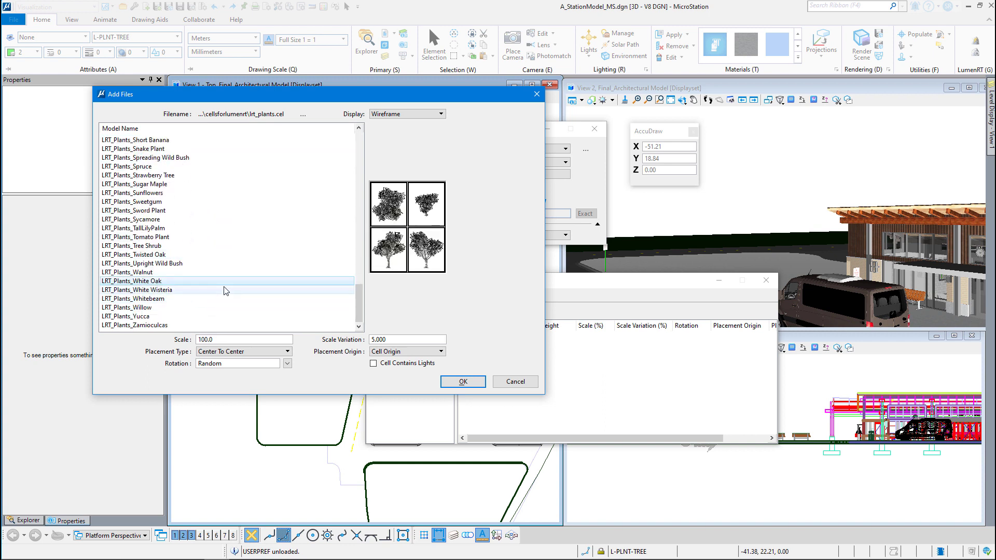
ctrl+click(155, 308)
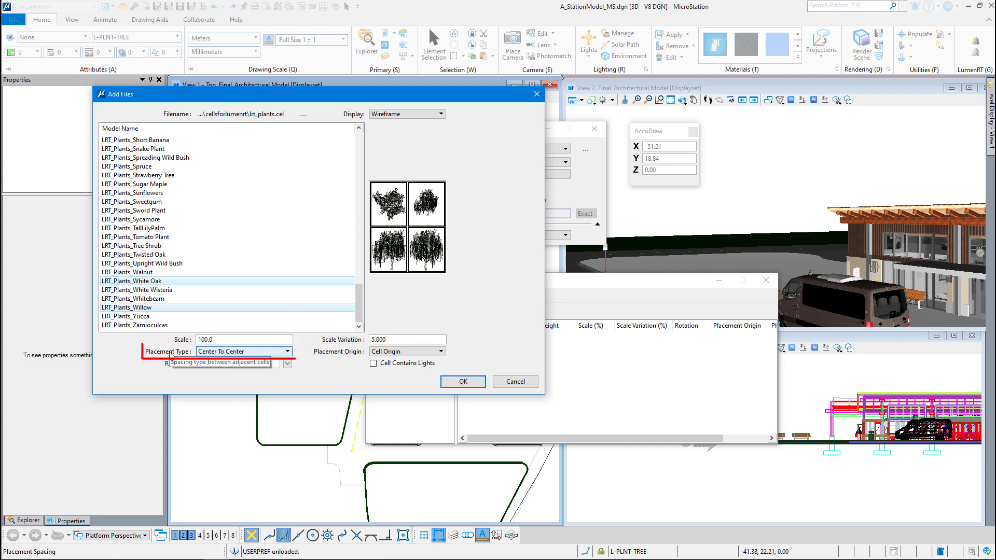
Step: Keep Center To Center placement and add the four trees to Trees not native
click(221, 352)
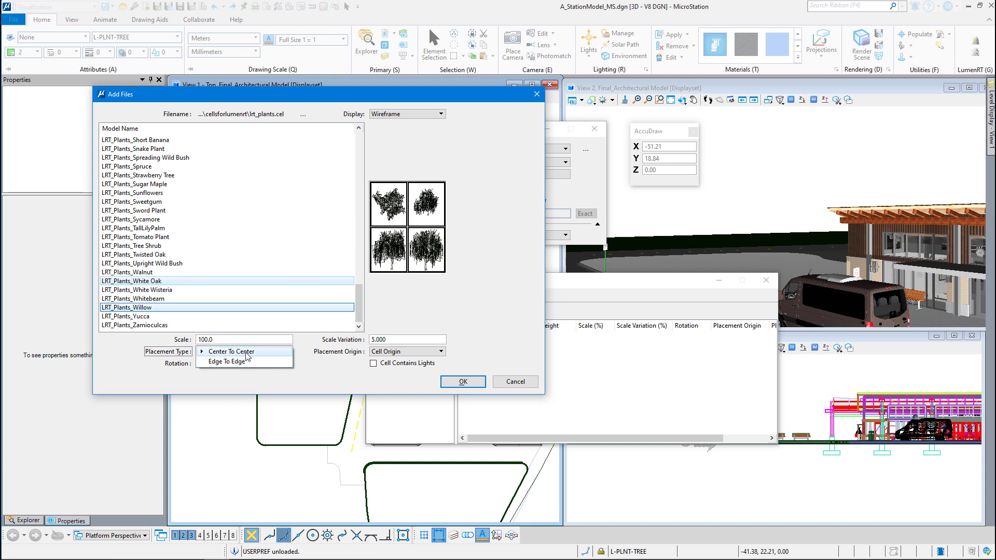
click(246, 353)
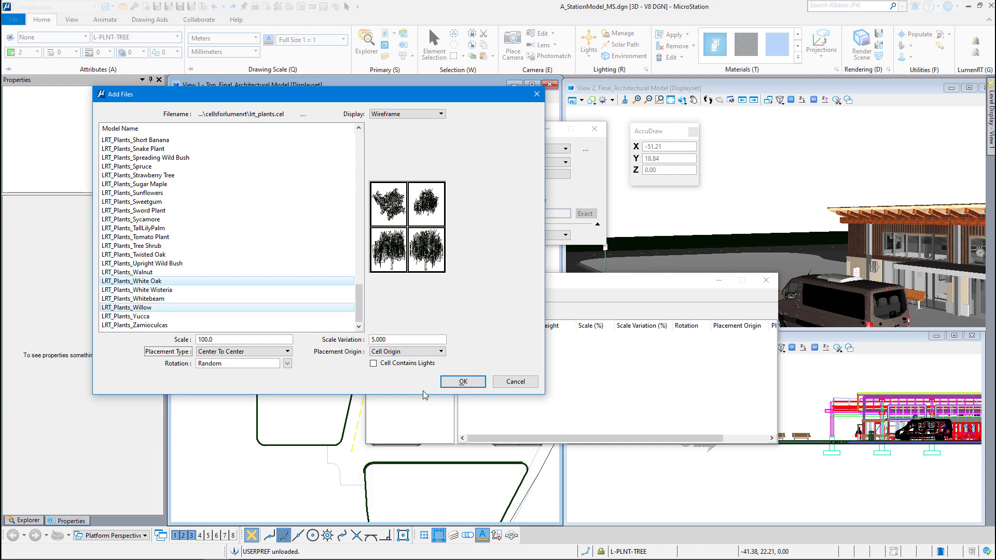
click(462, 383)
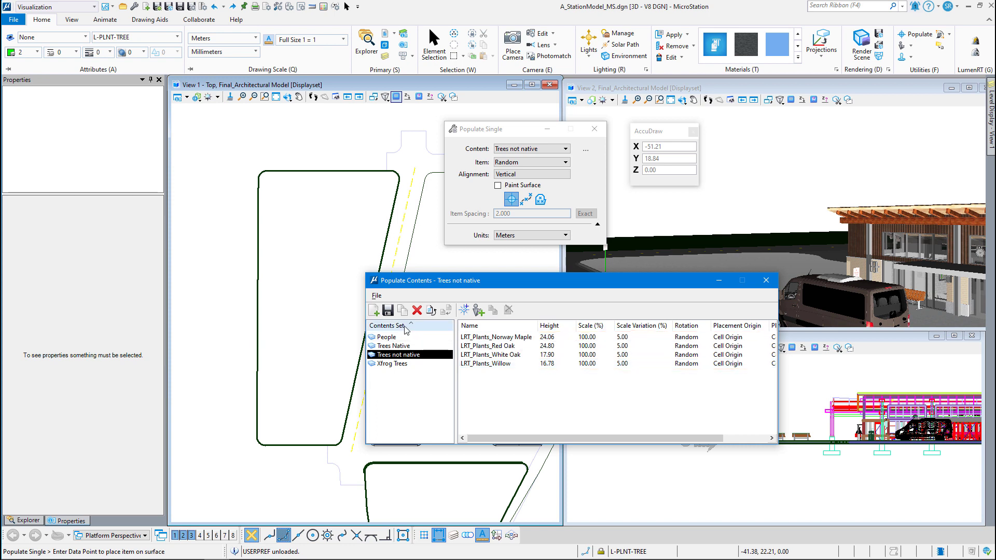
Step: Save the Trees not native set and close the Populate Contents manager
click(389, 311)
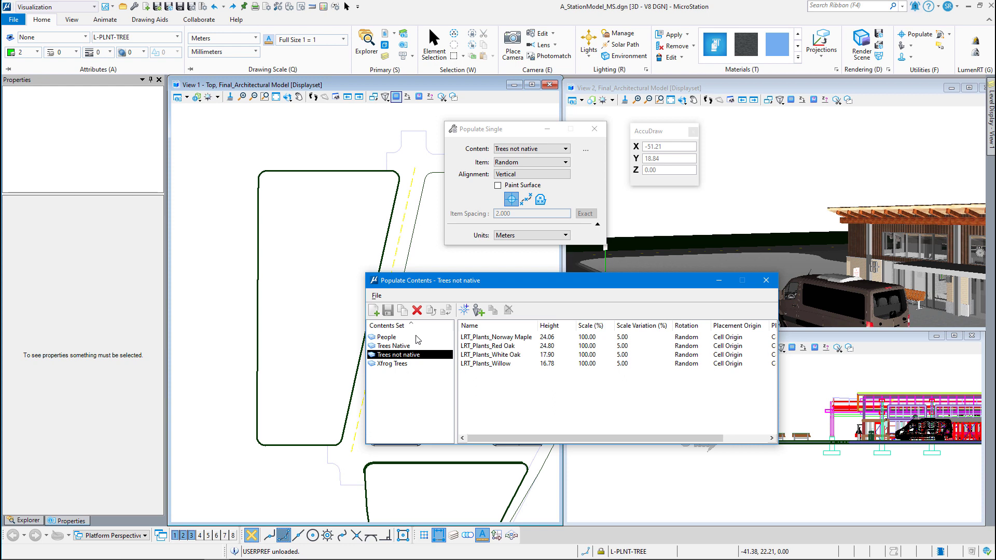
click(767, 283)
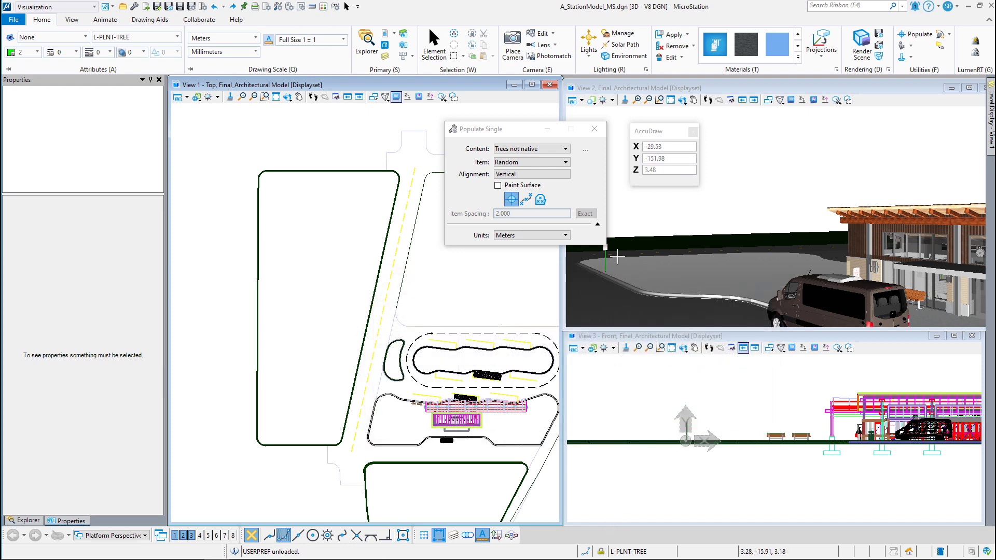
drag(495, 130, 493, 148)
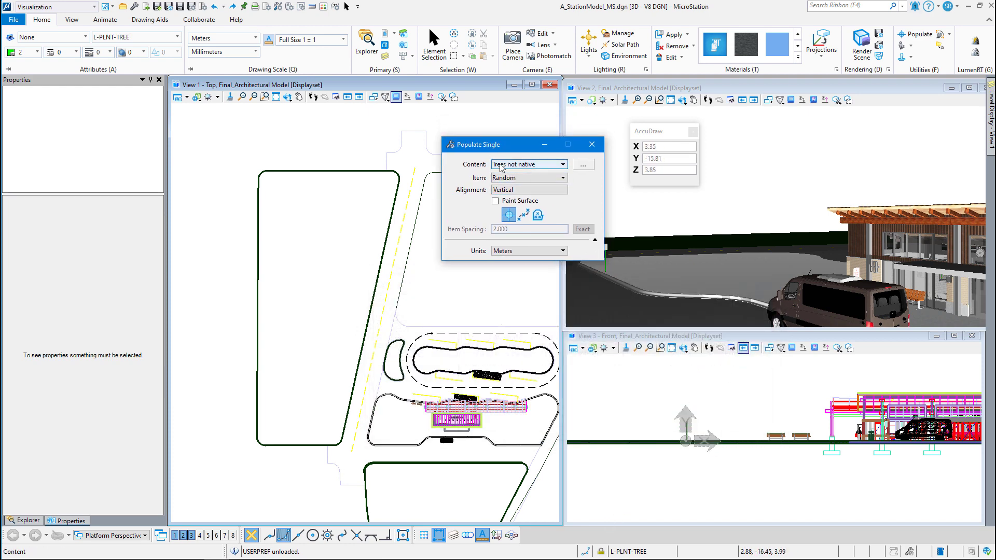
Step: Set the populate content to Trees Native and review the trees it contains
click(556, 165)
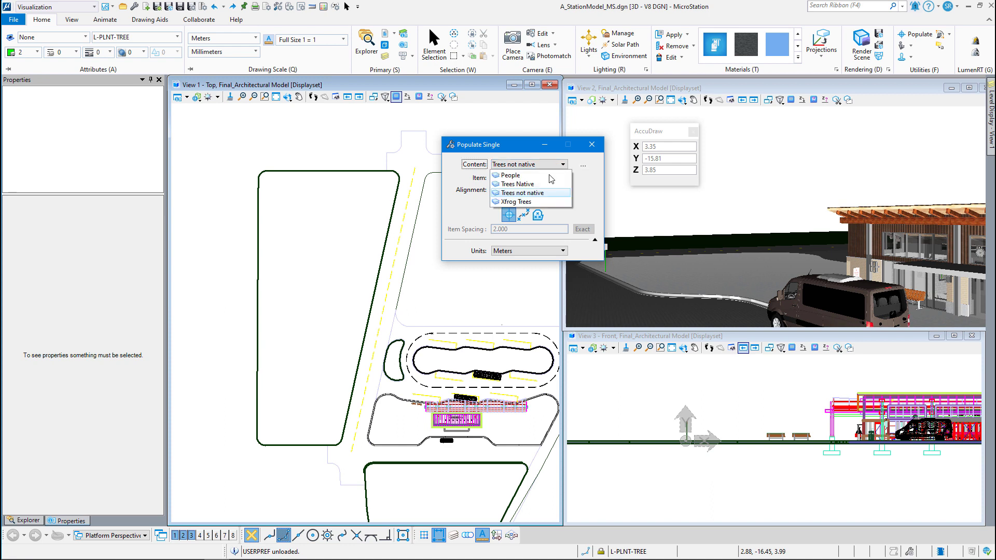
click(521, 185)
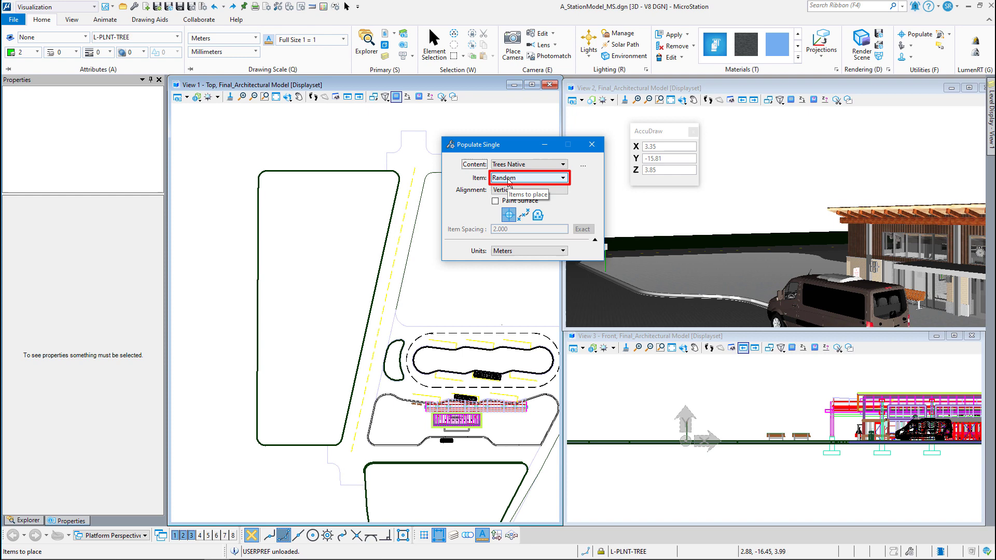
click(583, 165)
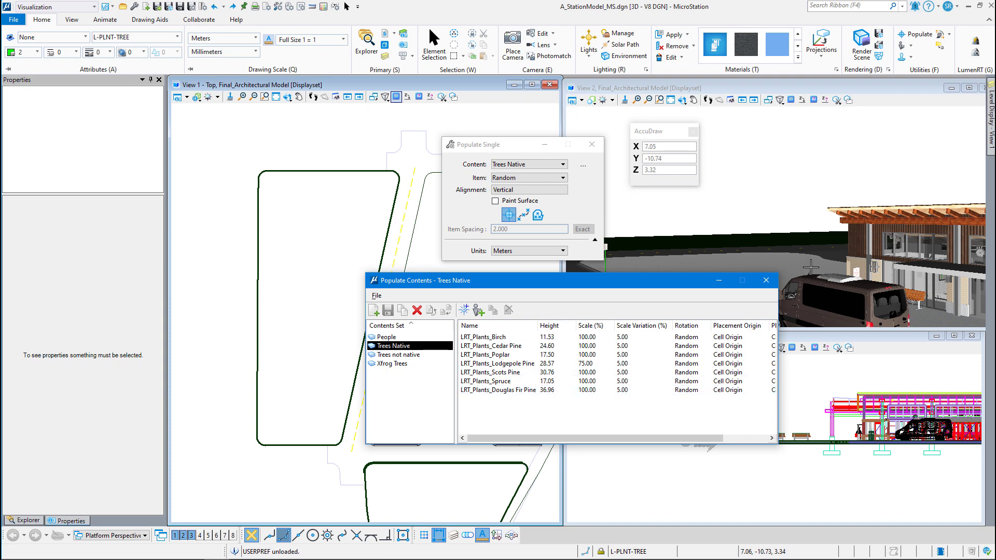
click(765, 280)
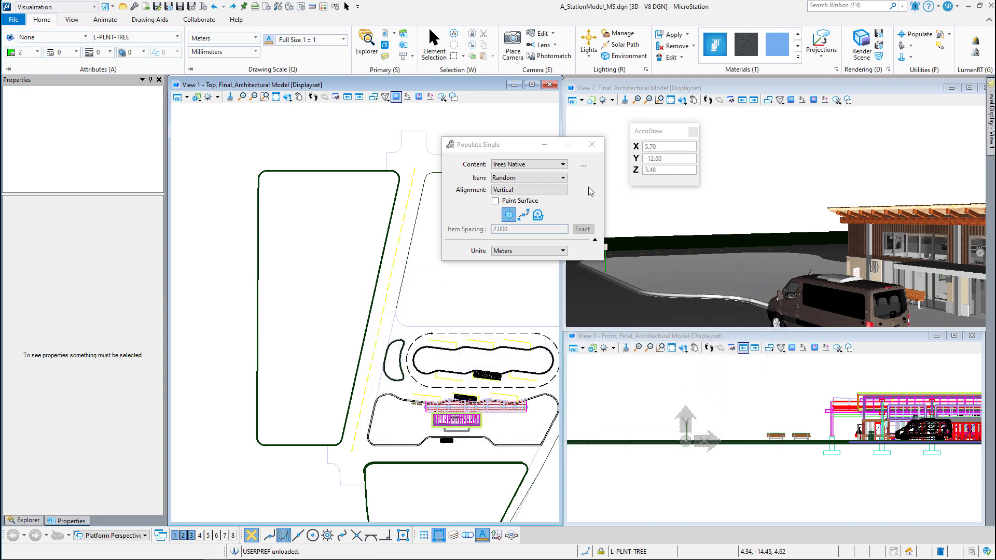
Step: Turn on Paint Surface and set item spacing to 5 m
click(496, 201)
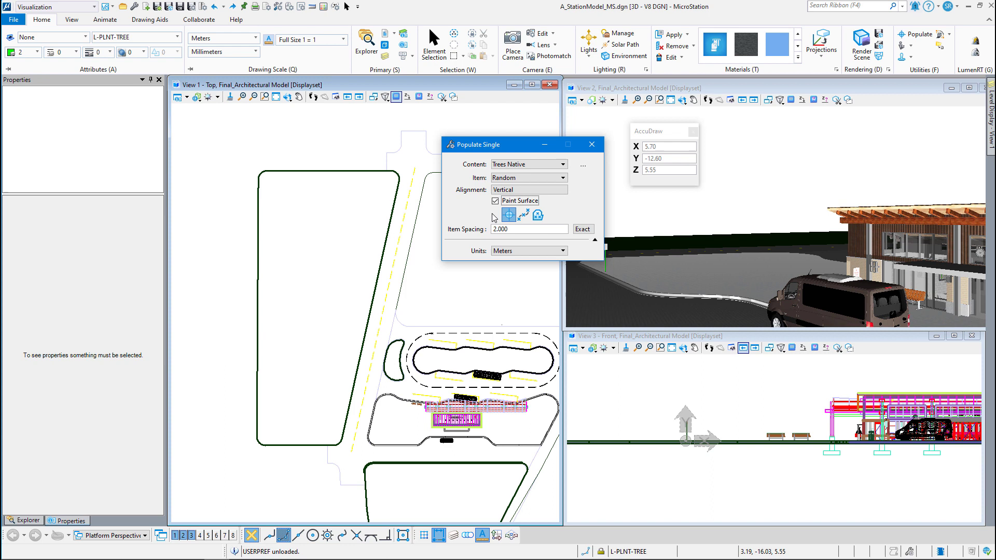
double_click(514, 230)
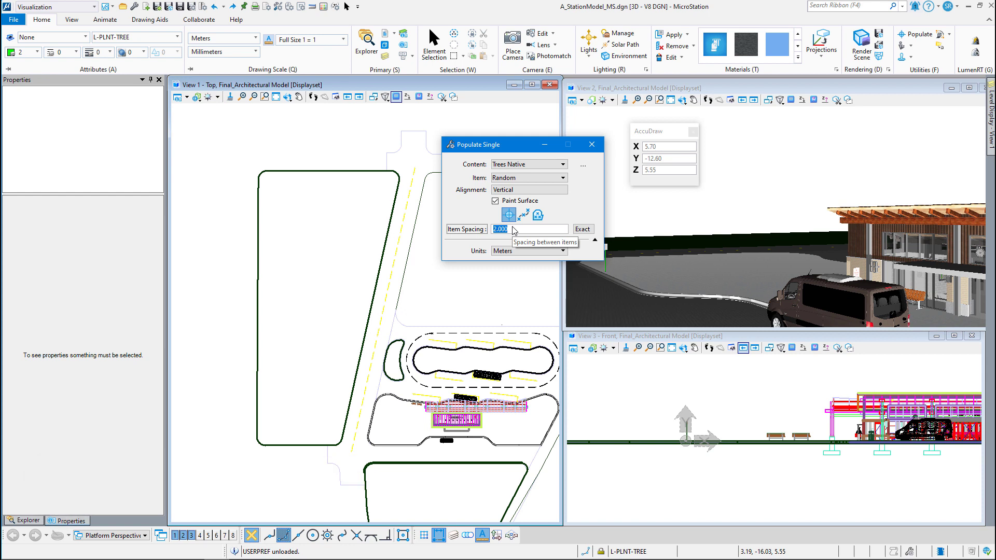
text(5)
key(Tab)
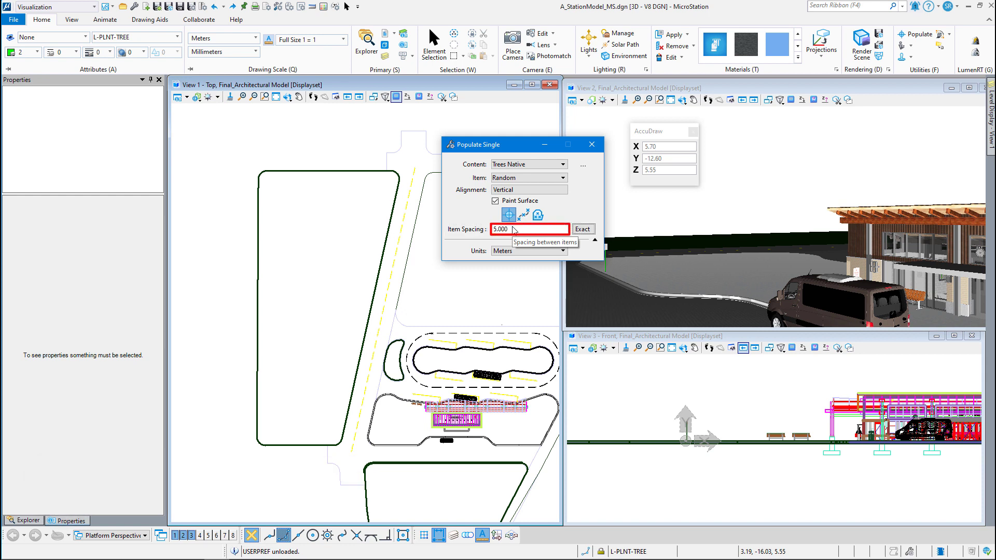
click(287, 411)
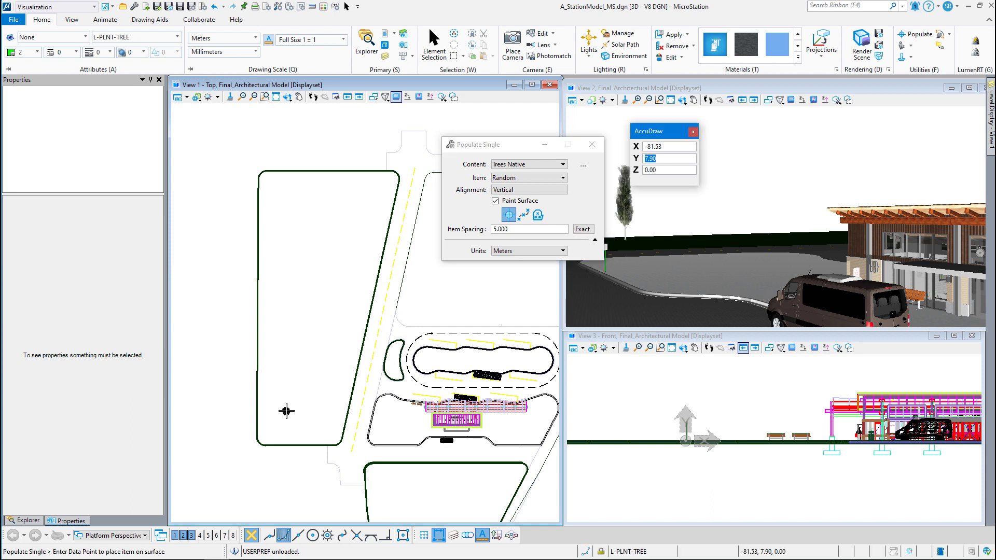
mouse_move(286, 411)
mouse_down()
mouse_move(289, 212)
mouse_move(316, 196)
mouse_move(350, 196)
mouse_move(362, 220)
mouse_move(323, 247)
mouse_move(323, 222)
mouse_move(298, 286)
mouse_move(339, 283)
mouse_move(351, 327)
mouse_move(320, 367)
mouse_move(323, 419)
mouse_move(281, 427)
mouse_move(272, 408)
mouse_move(411, 311)
mouse_move(503, 278)
mouse_move(608, 267)
mouse_move(483, 291)
mouse_move(397, 327)
mouse_move(413, 287)
mouse_up()
right_click(305, 427)
click(424, 267)
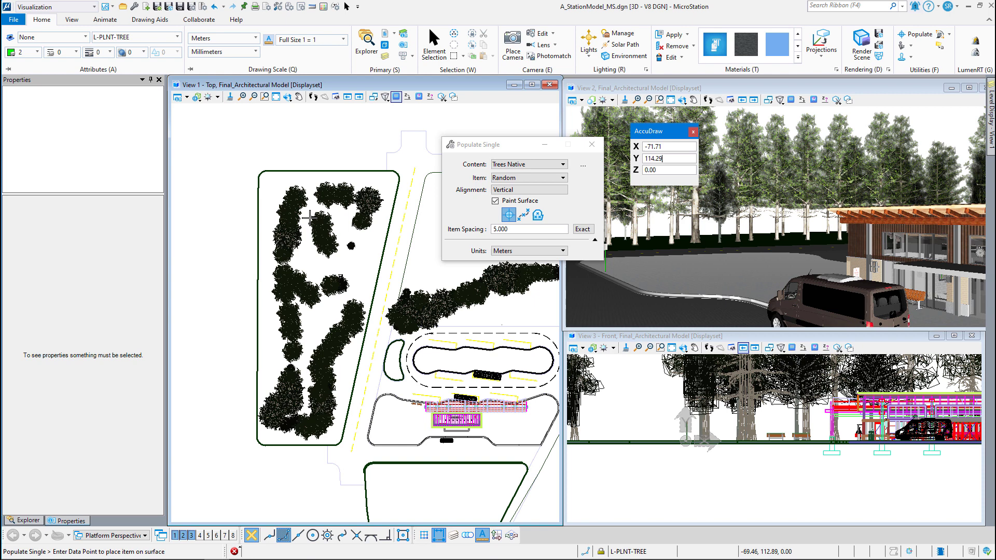
click(215, 9)
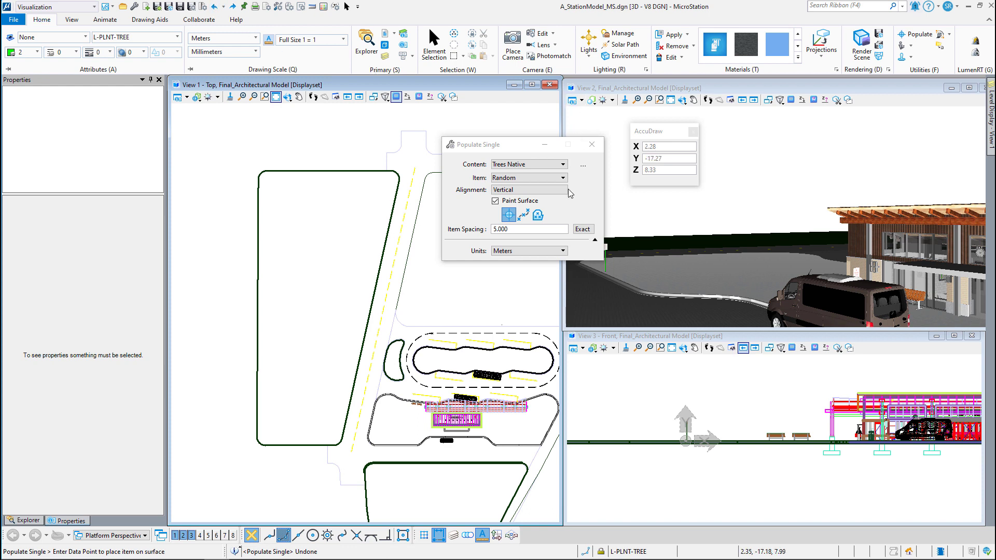
Step: Switch populating to area fill and change the workflow to Drawing
click(538, 215)
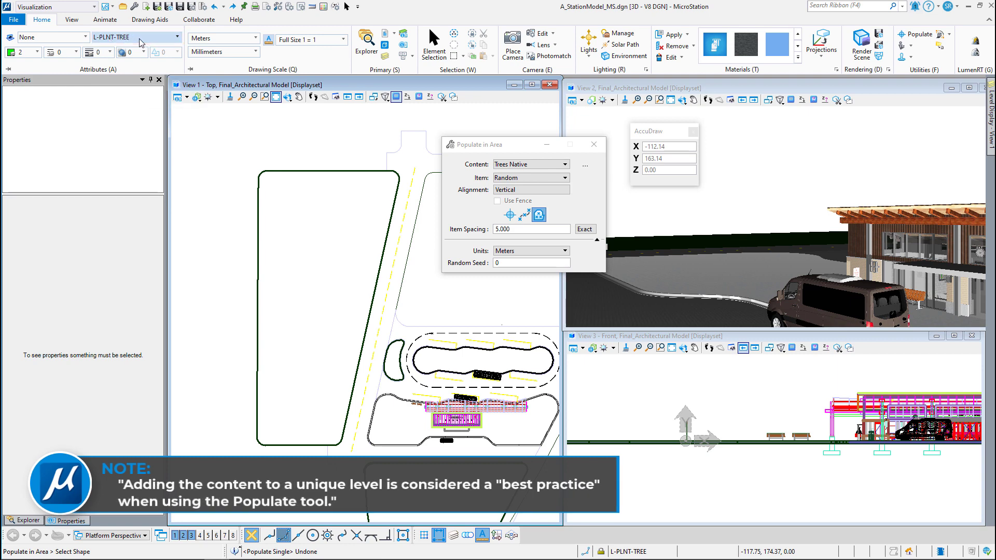
click(68, 8)
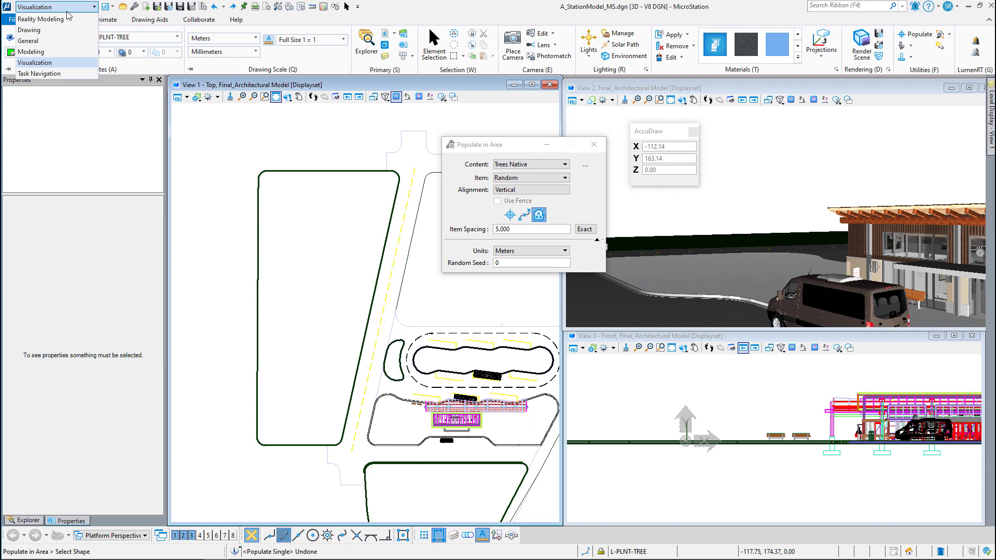
click(36, 30)
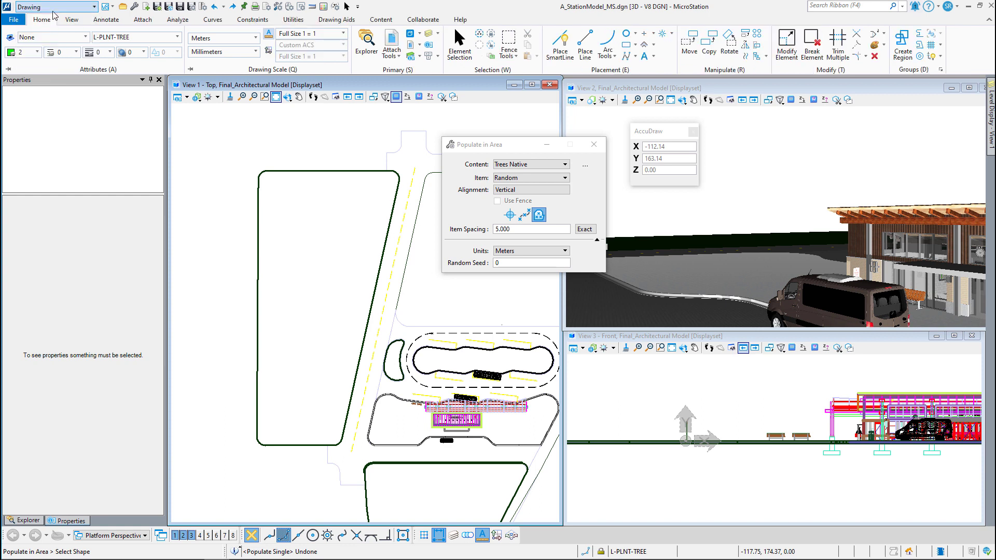
Step: Draw a closed four-corner SmartLine shape just inside the left planting island
click(562, 50)
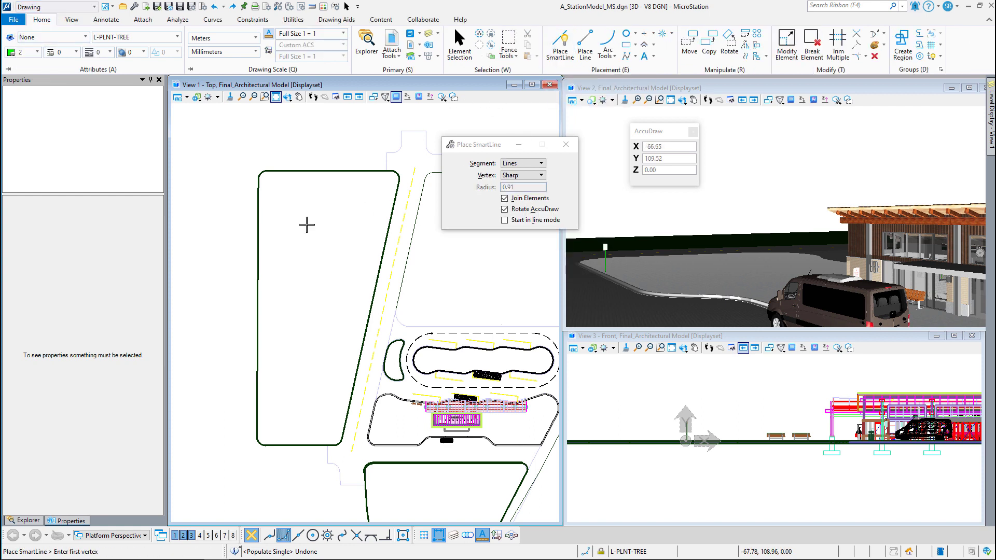
click(270, 184)
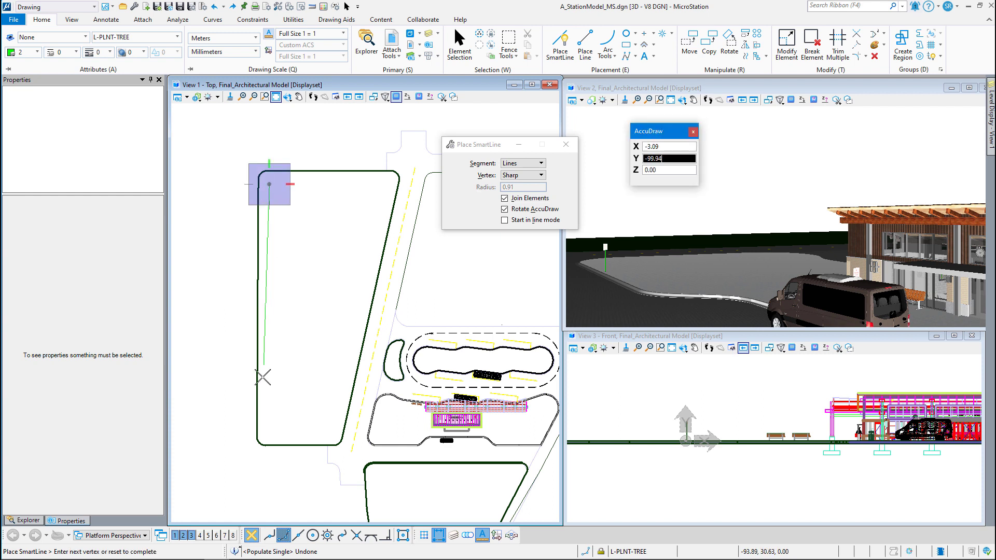
click(269, 431)
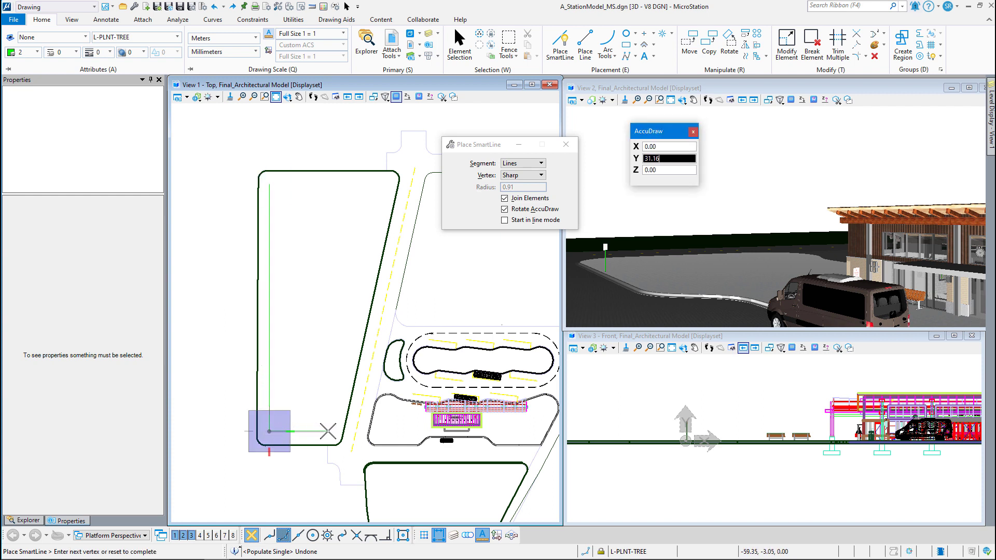
click(329, 431)
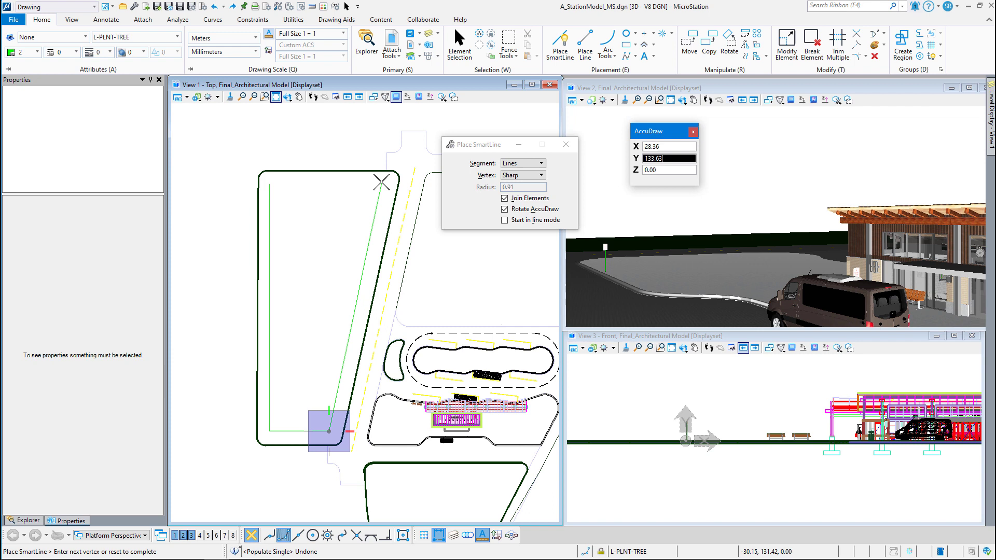
click(383, 185)
click(269, 184)
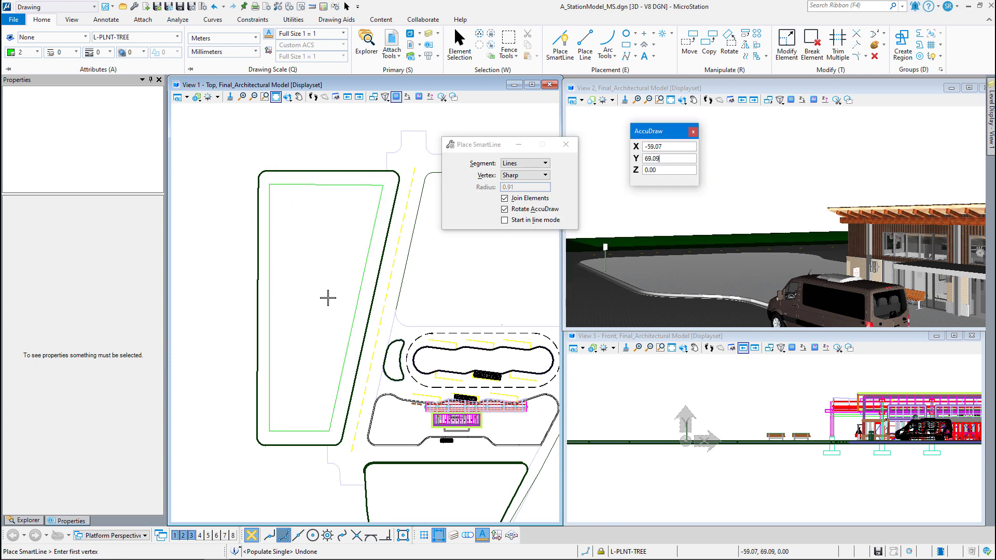
click(566, 147)
Step: In Visualization, Populate in Area fills the green shape with Trees Native at 5 m
click(57, 7)
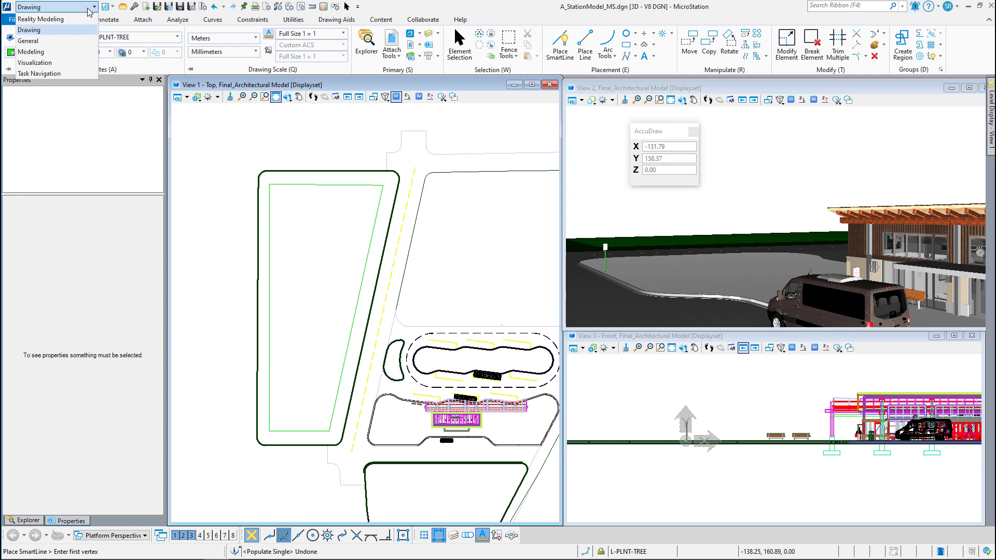
click(62, 62)
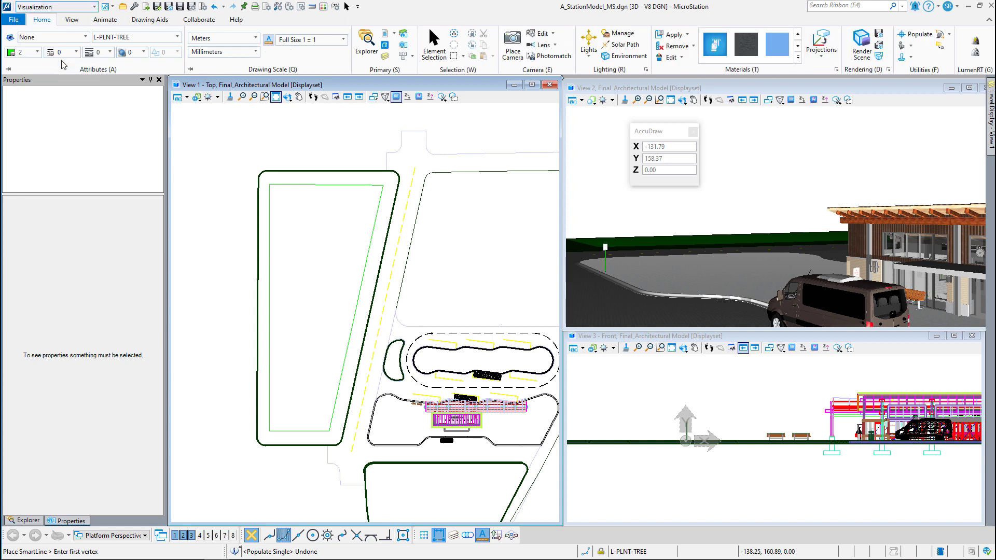
click(905, 35)
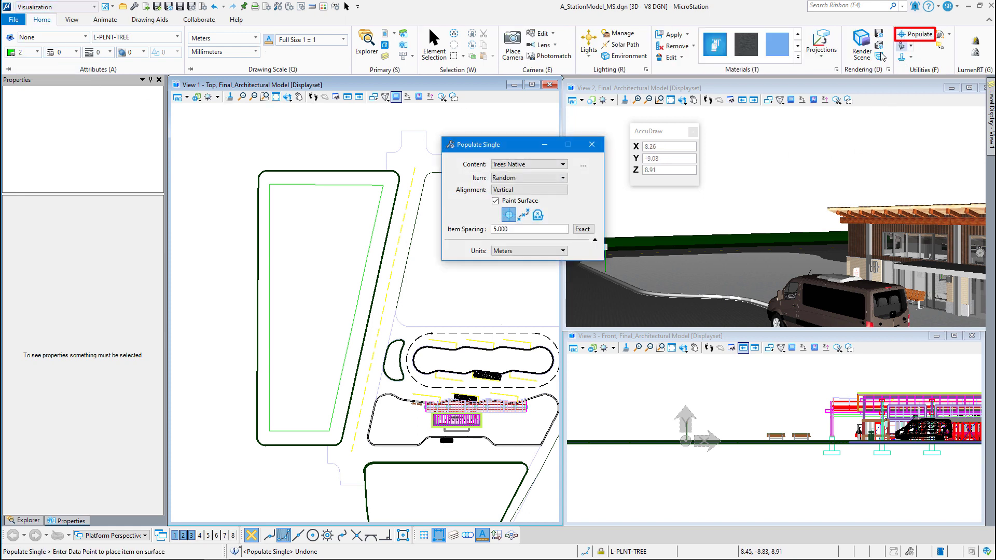
click(539, 215)
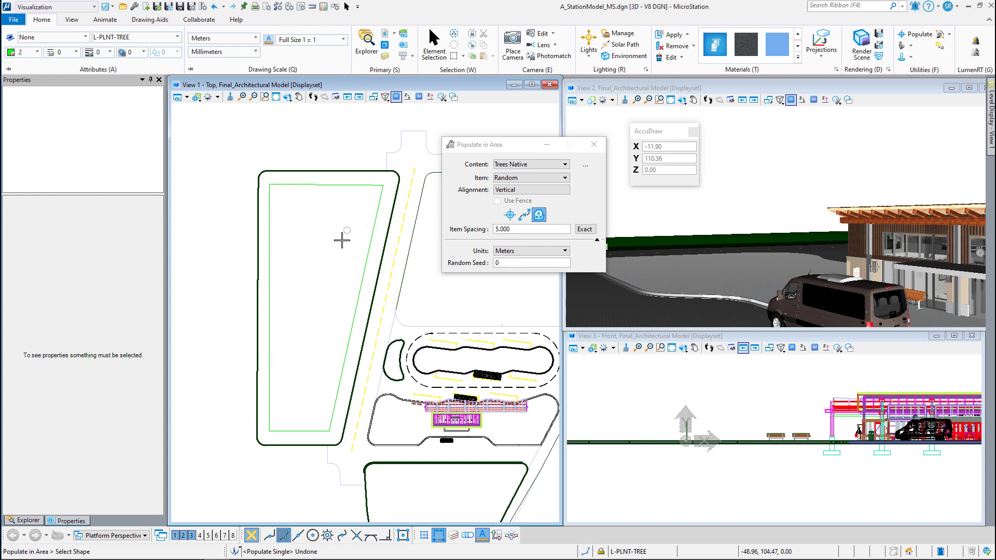
click(366, 263)
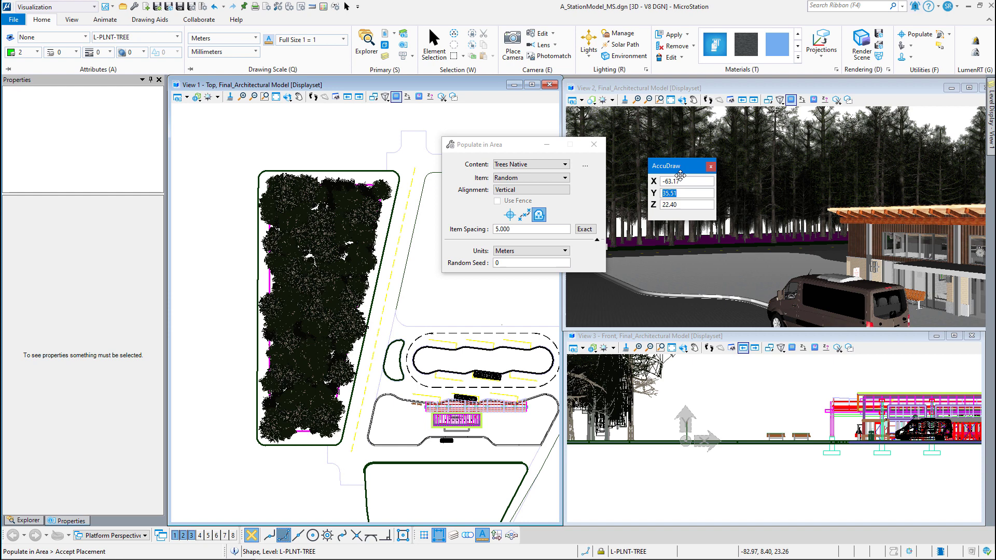
drag(680, 175, 695, 294)
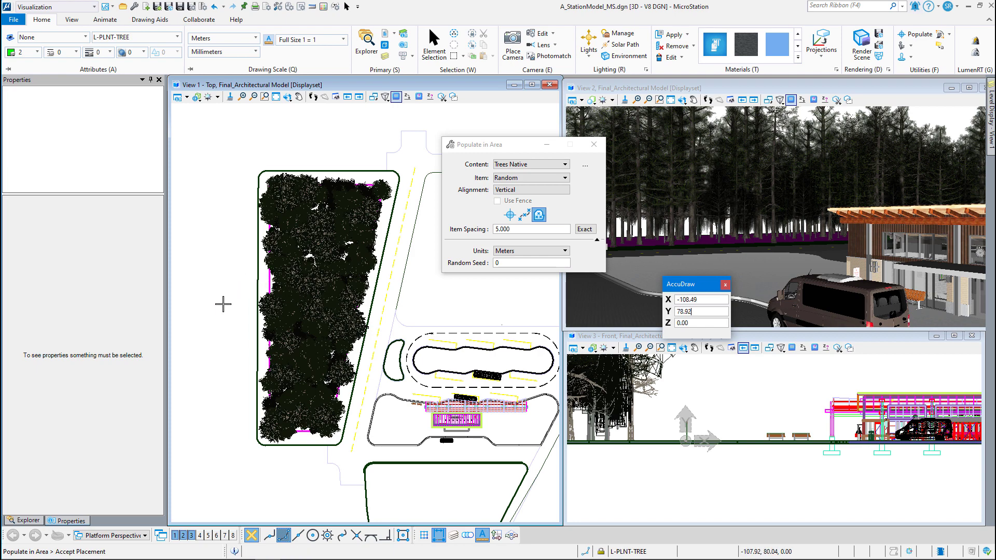
Step: Reject the 5 m preview and refill the shape at 10 m item spacing
right_click(223, 305)
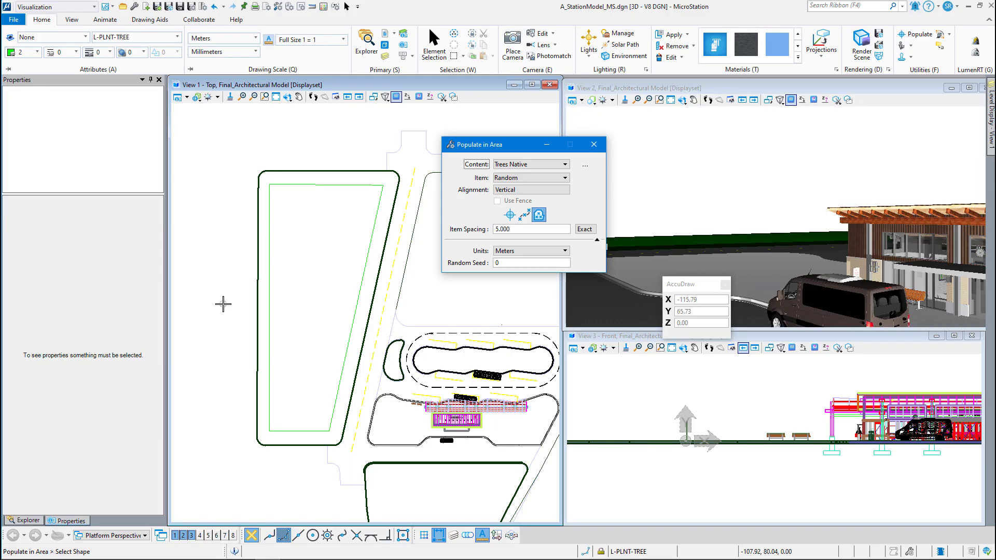
click(518, 232)
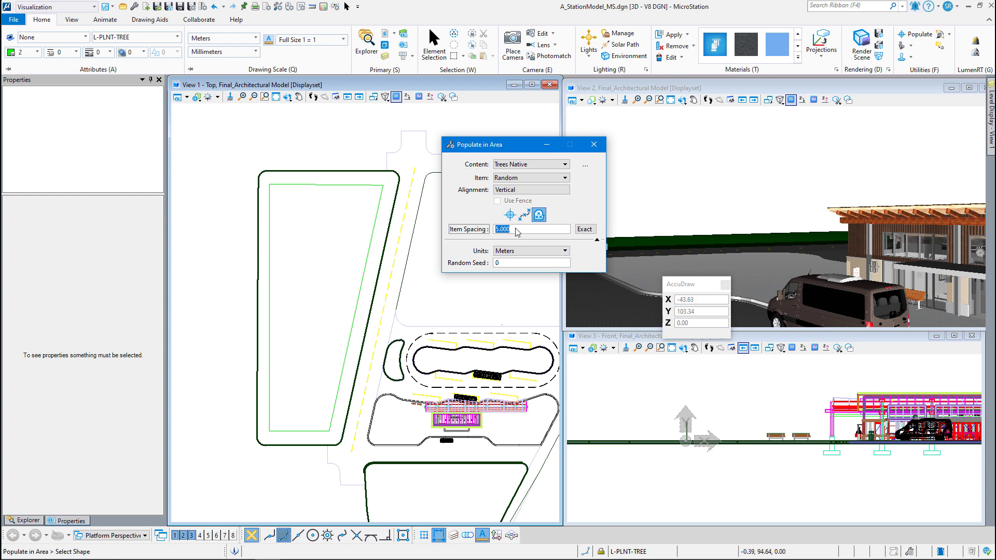
text(10)
key(Tab)
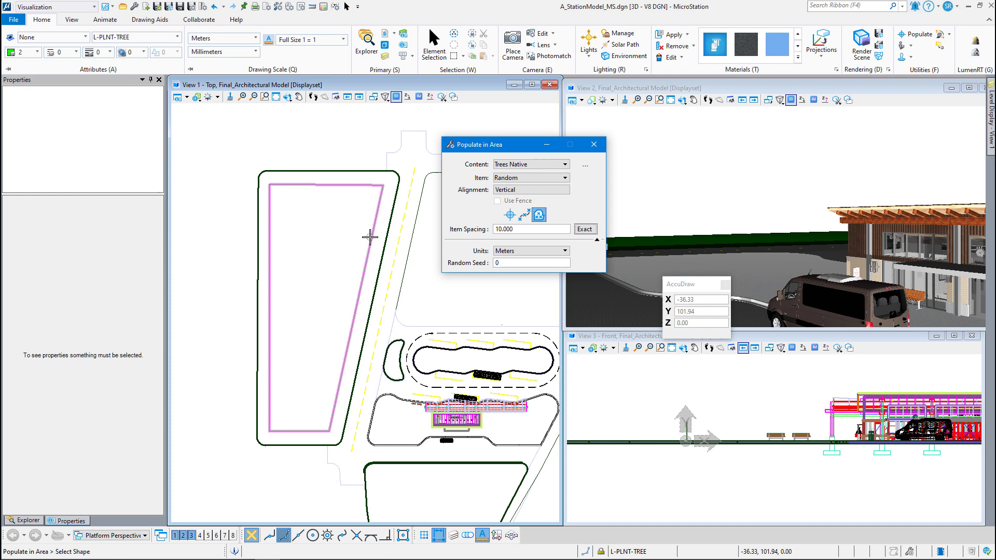
click(370, 237)
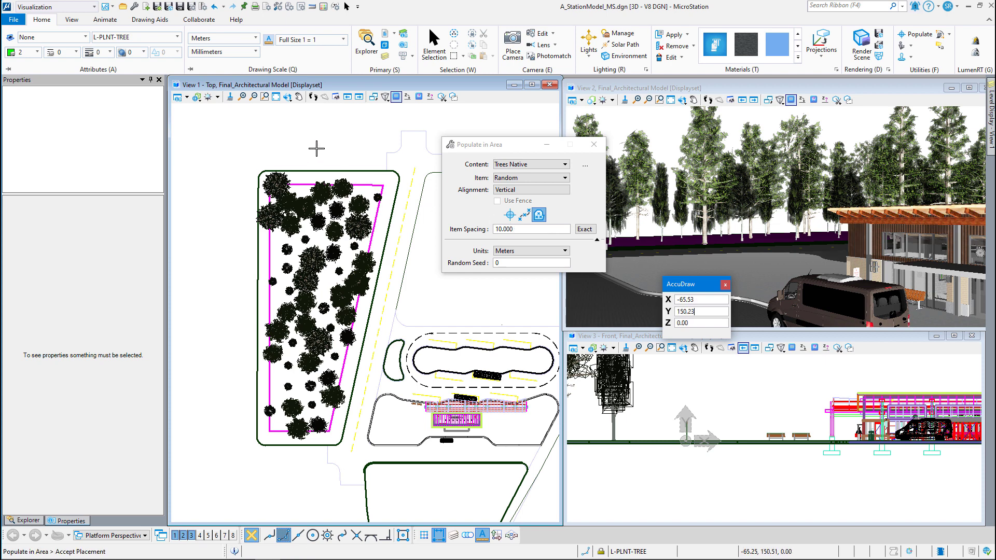
Step: Reject the 10 m preview and set item spacing to 7 m
right_click(317, 149)
double_click(506, 230)
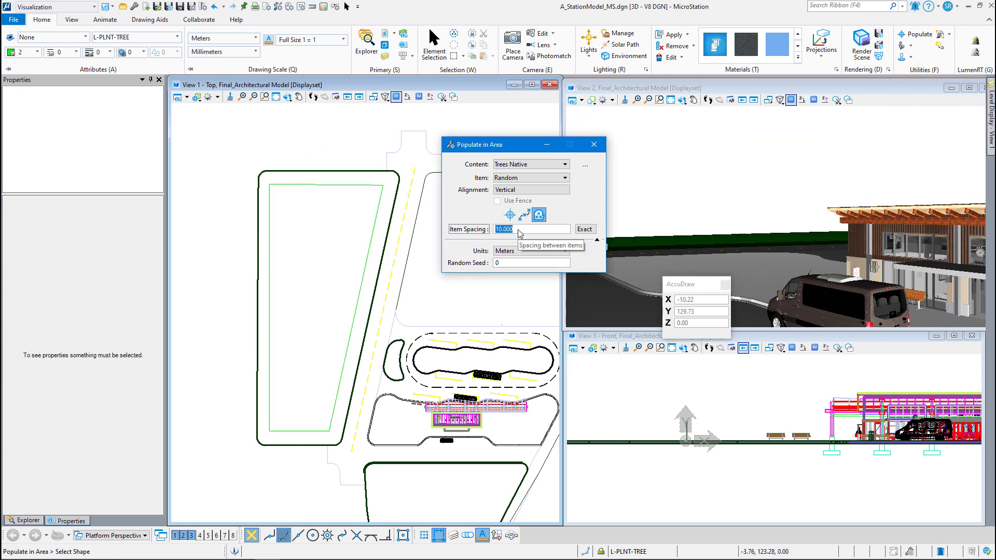
text(7)
key(Tab)
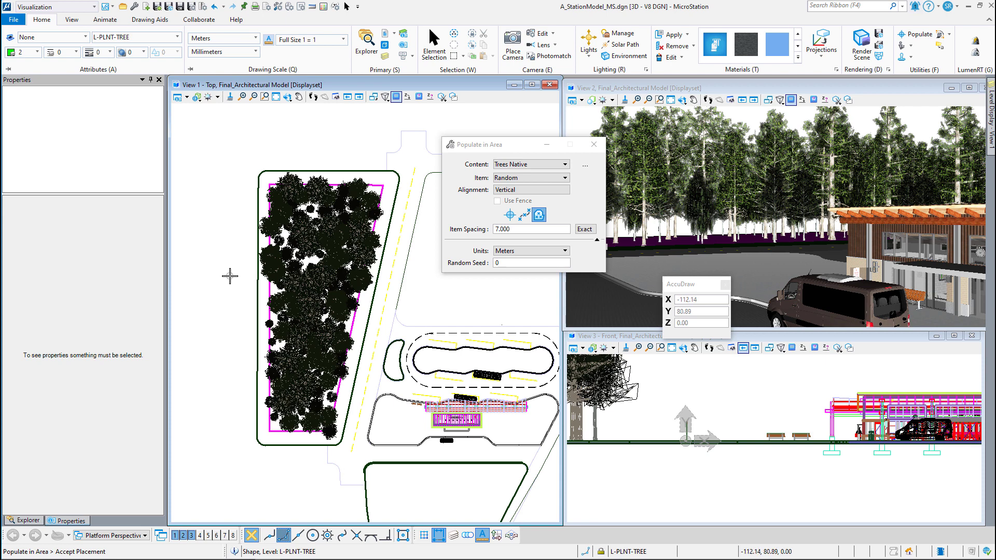
Step: Accept the 7 m native tree placement in the long island, then select and release the guide outline
click(230, 276)
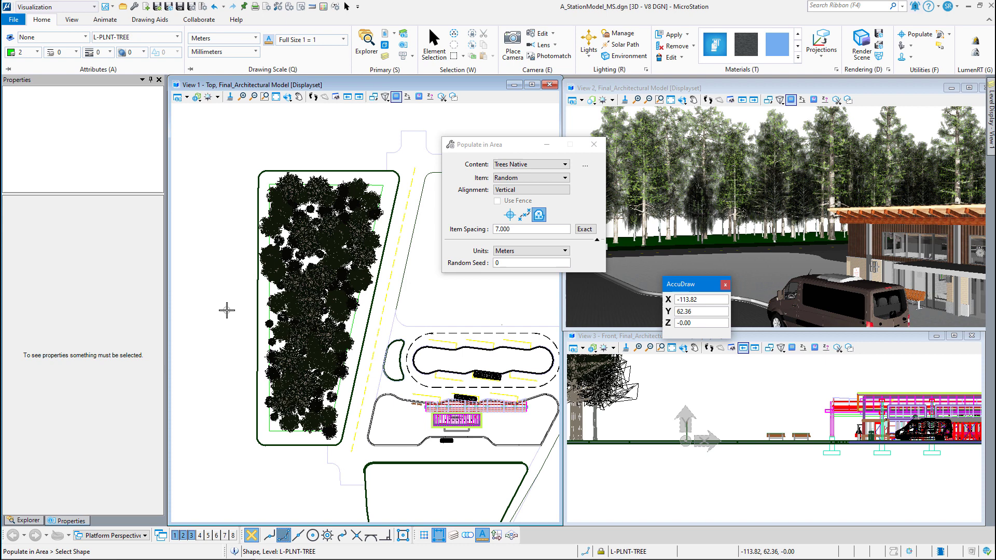
key(Escape)
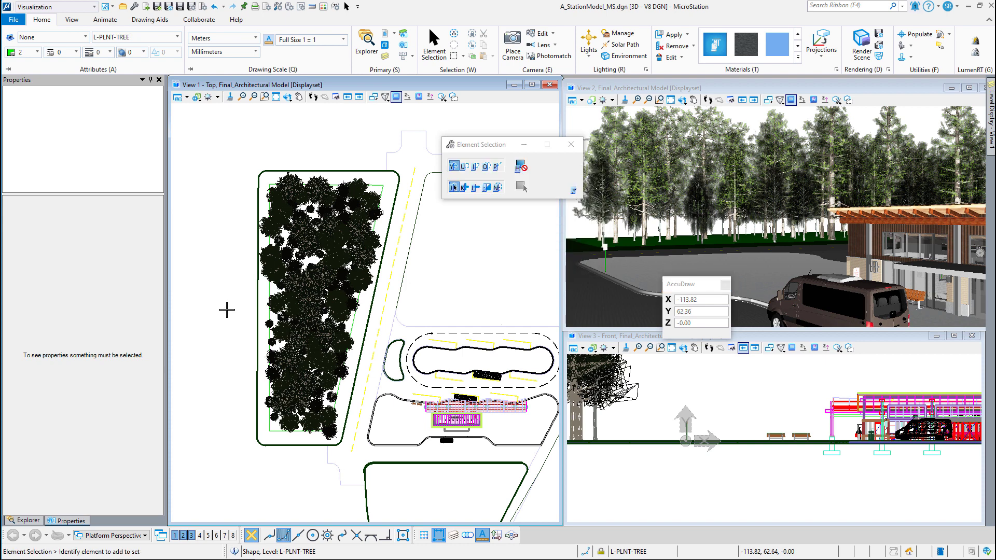
click(270, 290)
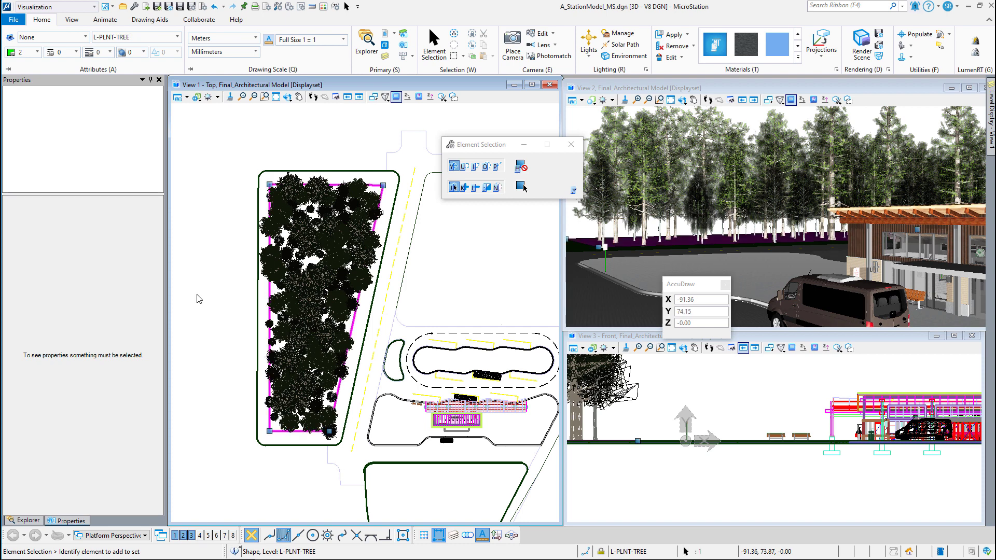
click(192, 298)
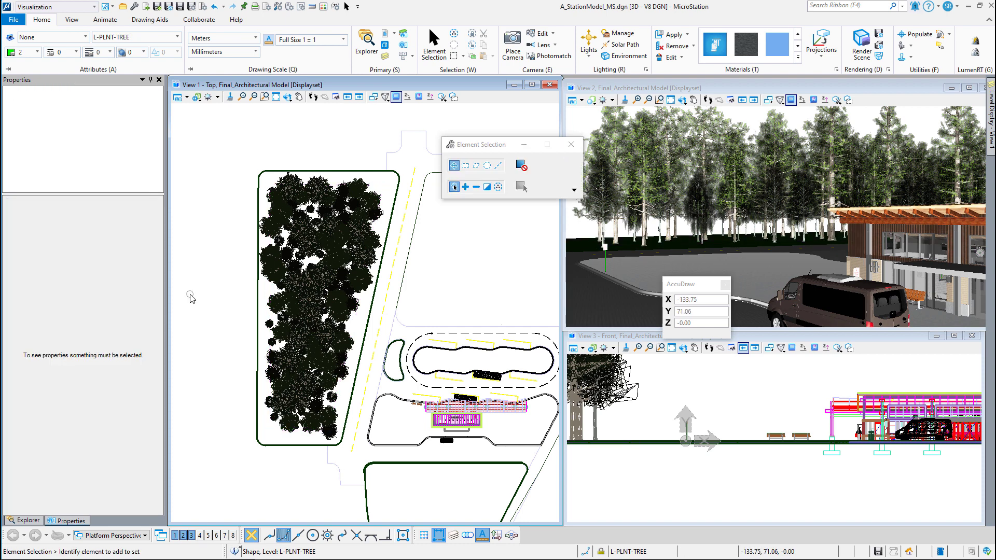